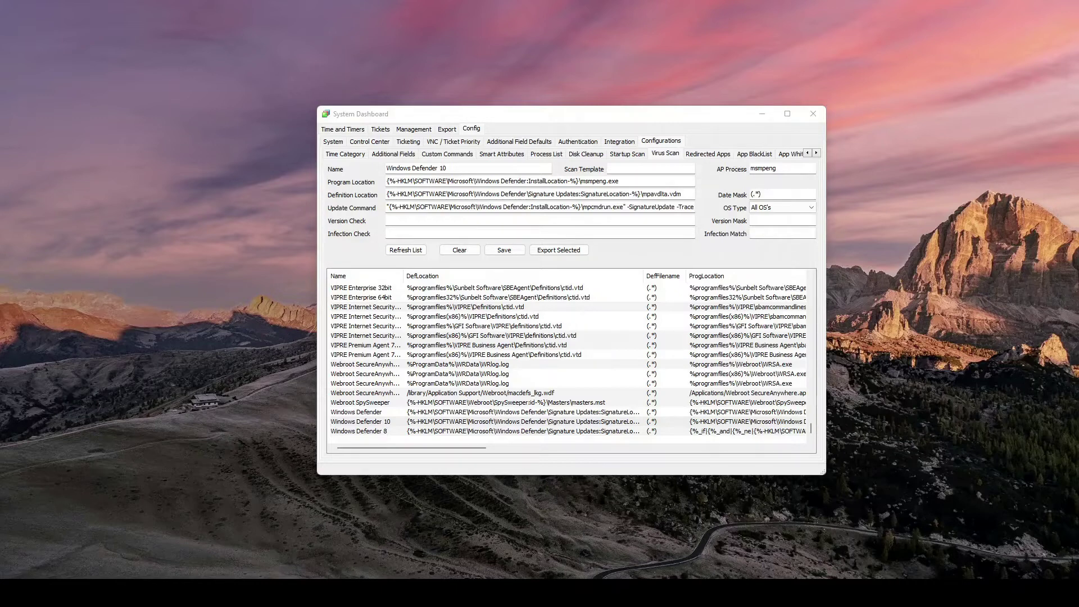
Save the Windows Defender 10 definition, load Windows Defender 8 for comparison, then reload Windows Defender 10.
click(517, 119)
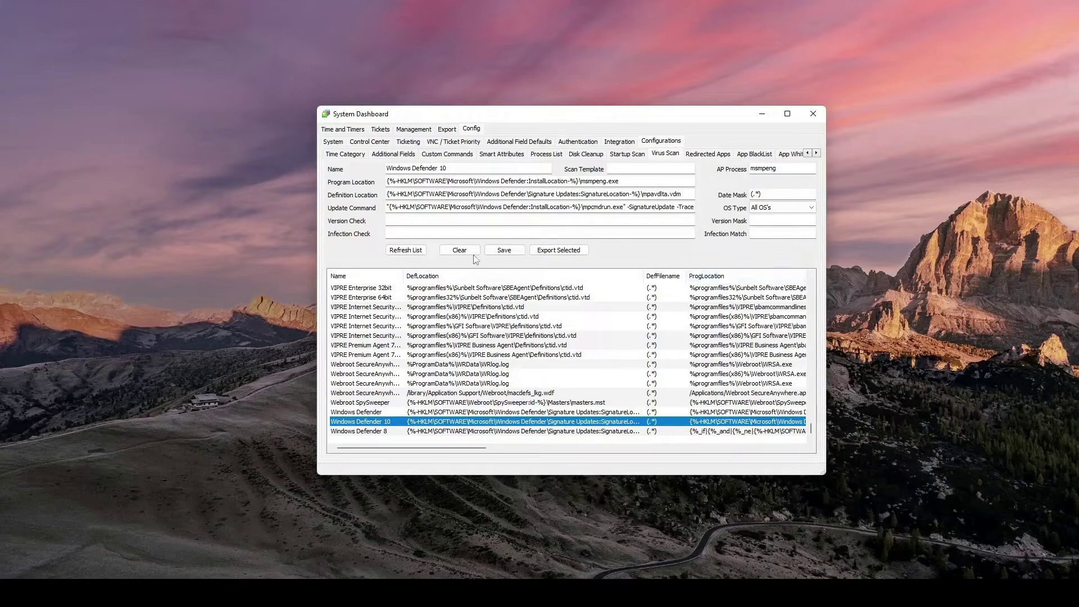
click(509, 252)
click(454, 253)
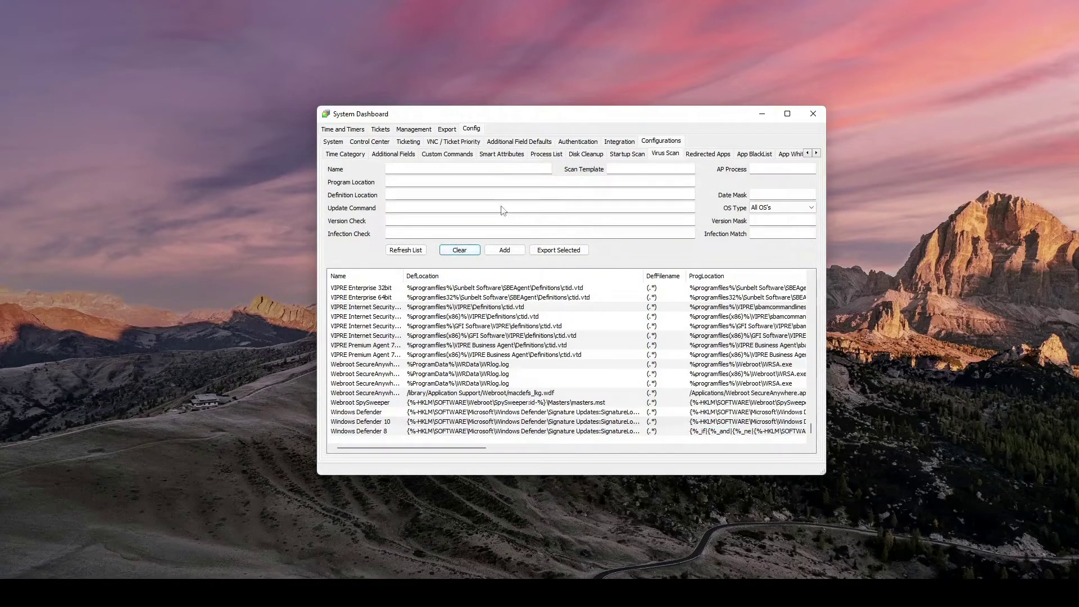
click(471, 430)
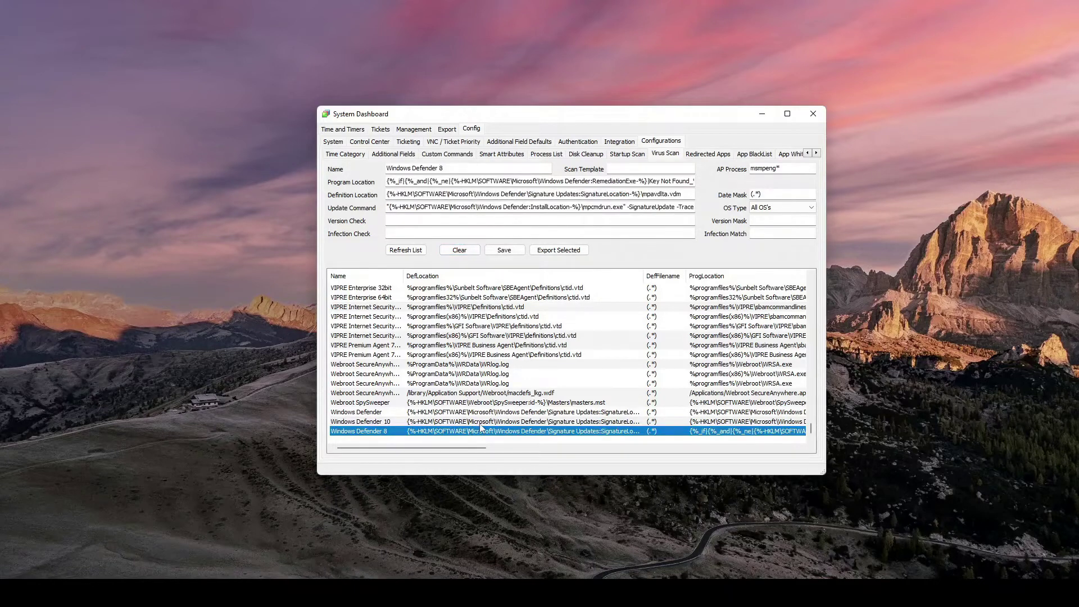
click(479, 422)
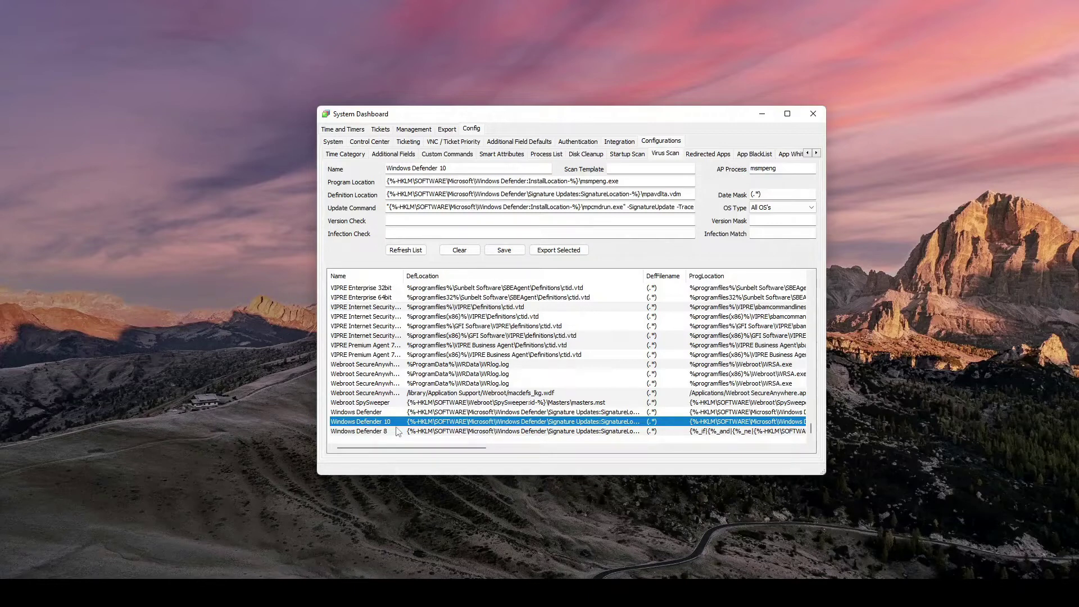
click(456, 168)
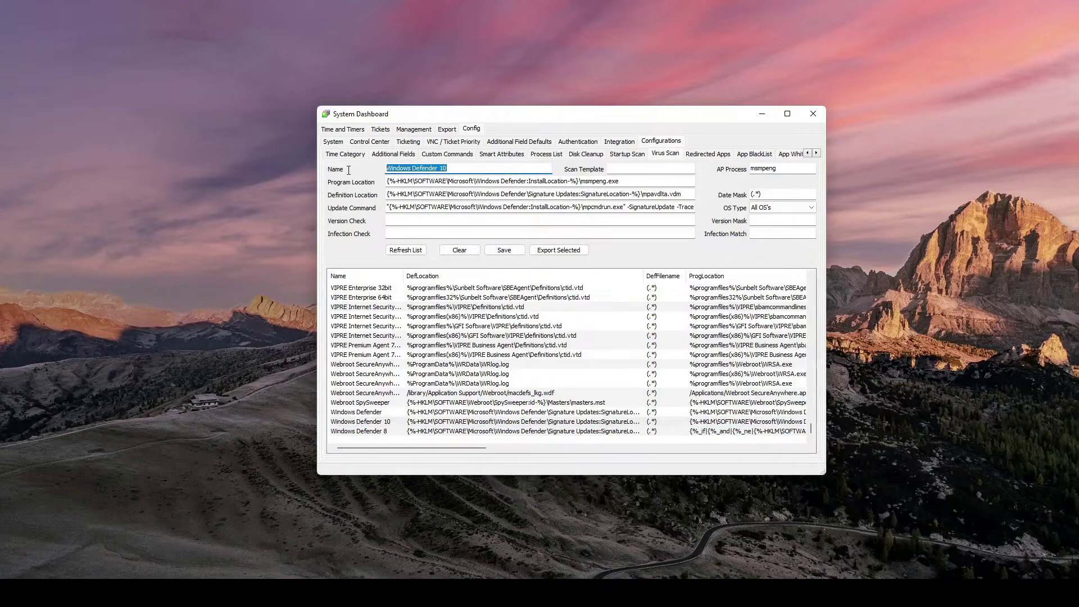
click(490, 172)
key(ctrl+a)
click(462, 167)
click(627, 170)
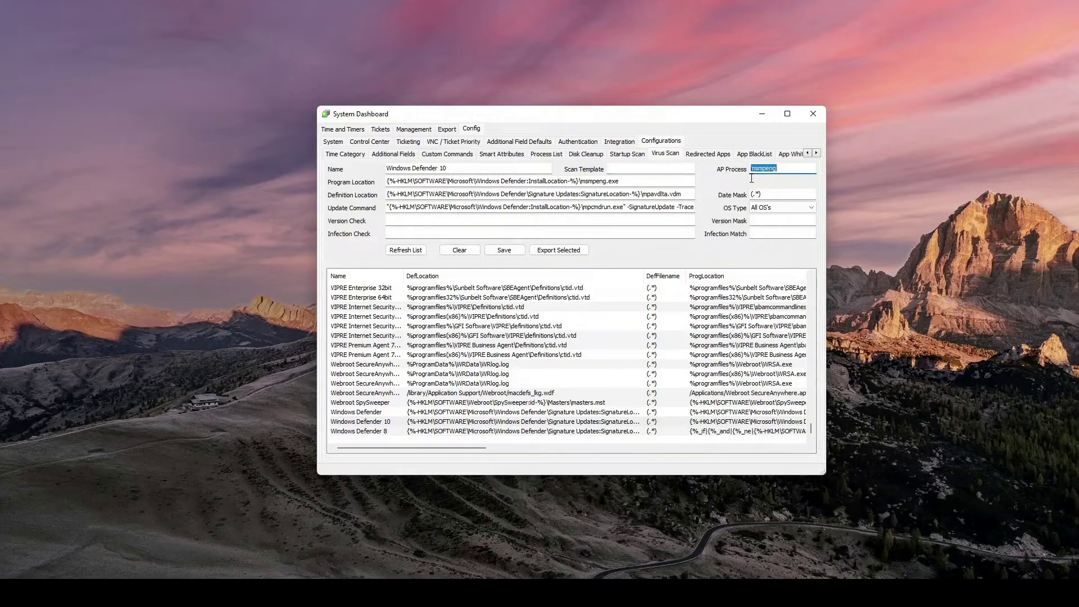
key(Tab)
click(787, 167)
Highlight the msmpeng AP Process value and the full Program Location path.
click(408, 180)
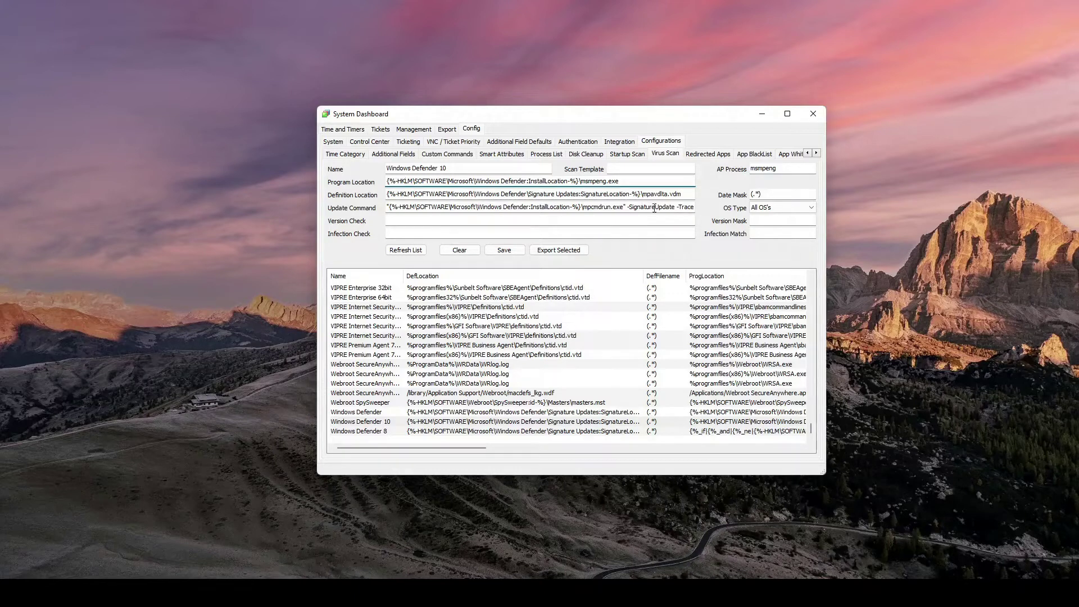
double_click(755, 169)
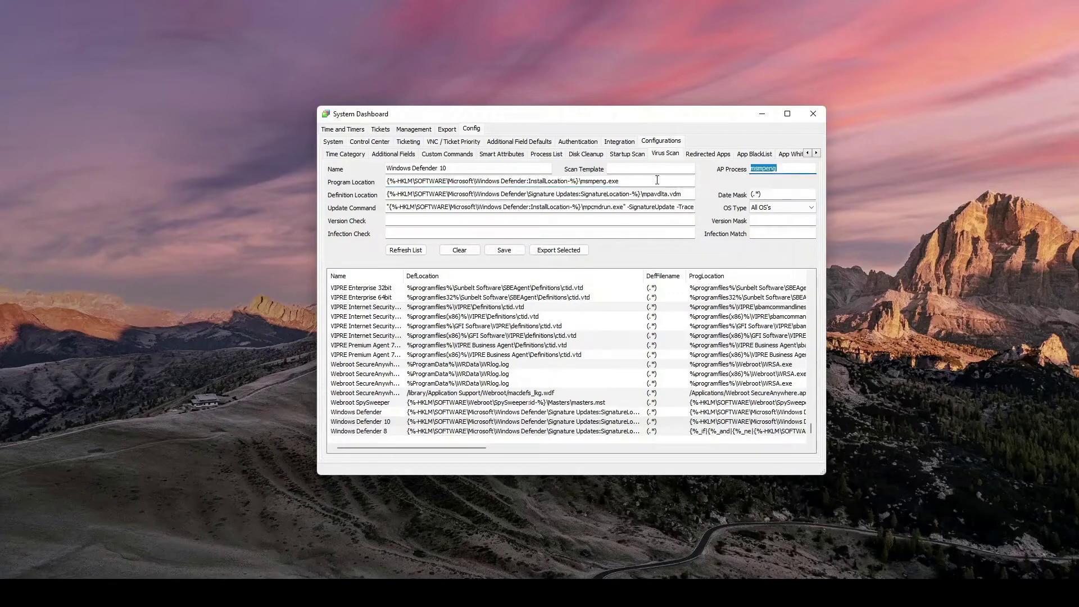
click(657, 180)
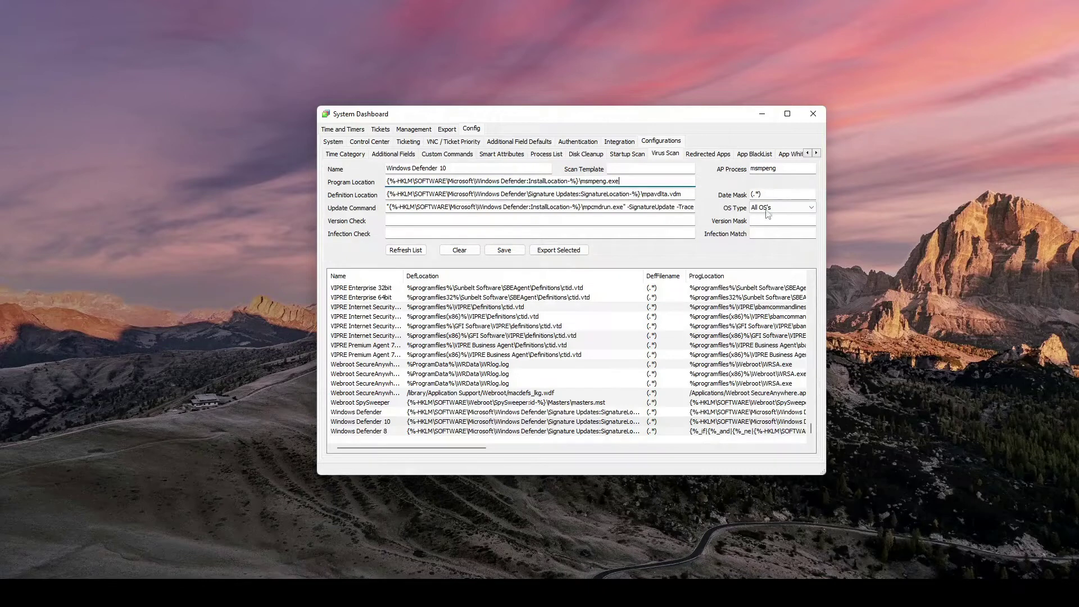
drag(618, 181, 365, 182)
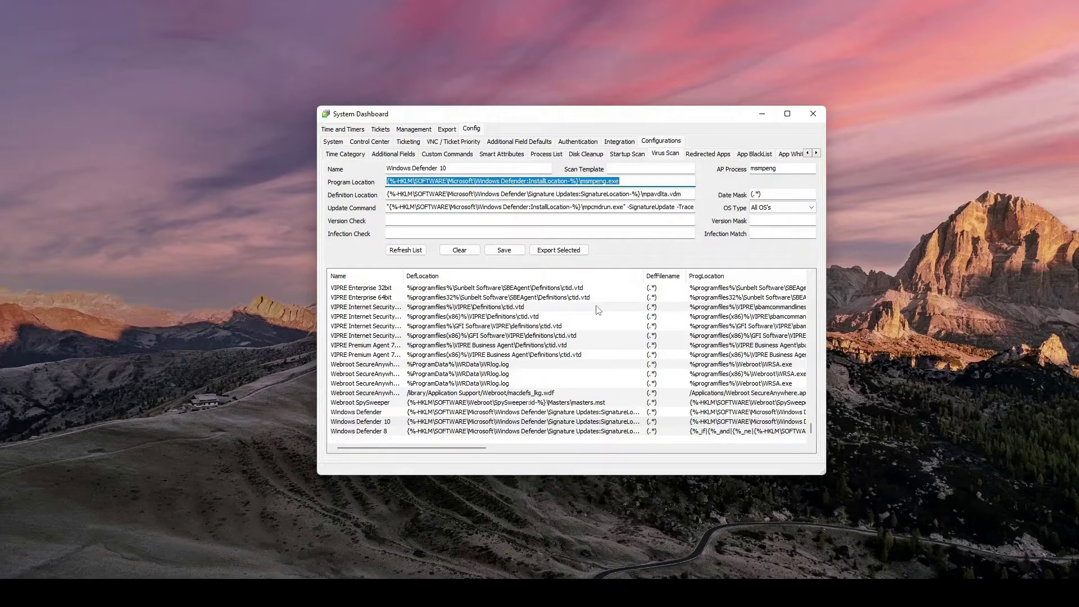
Point out the HKLM Windows Defender key and InstallLocation in Program Location, then go to Registry Editor.
click(425, 193)
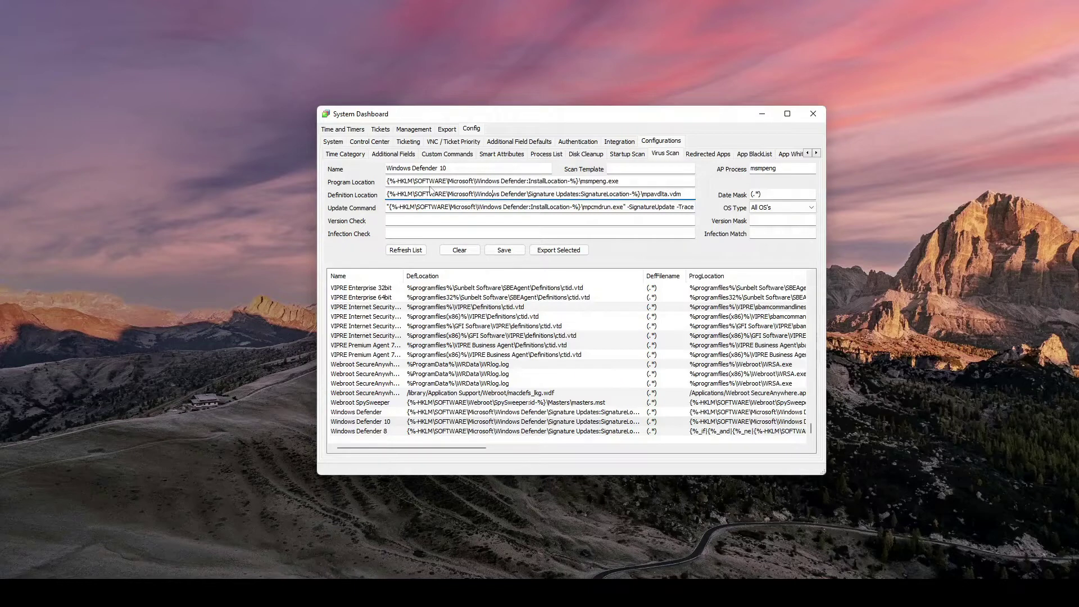
drag(397, 181, 569, 183)
click(570, 183)
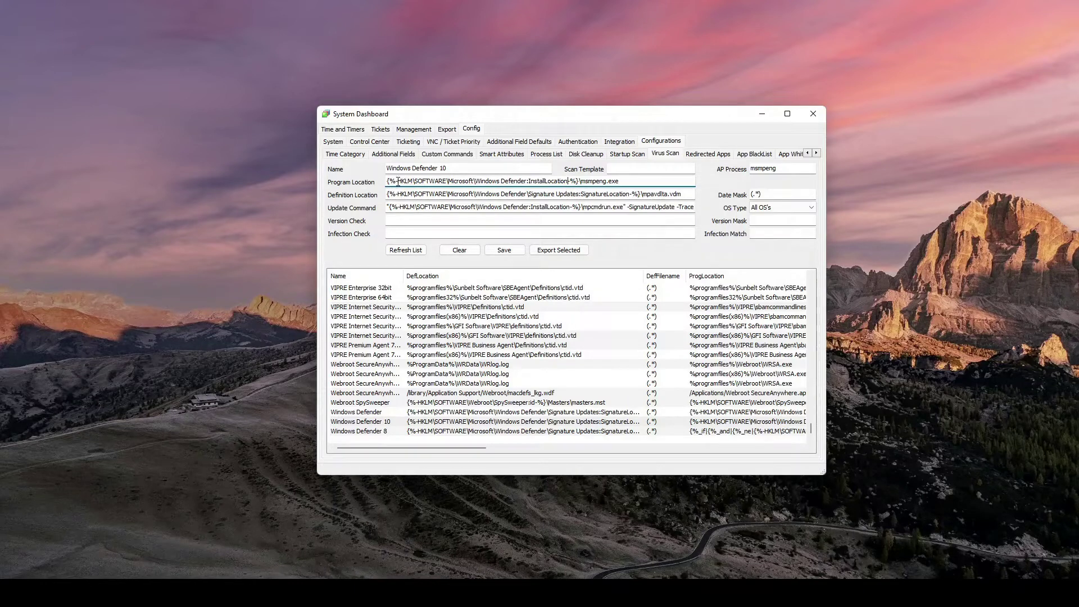
drag(396, 181, 527, 182)
click(528, 182)
click(528, 182)
drag(526, 181, 474, 183)
click(559, 181)
key(alt+Tab)
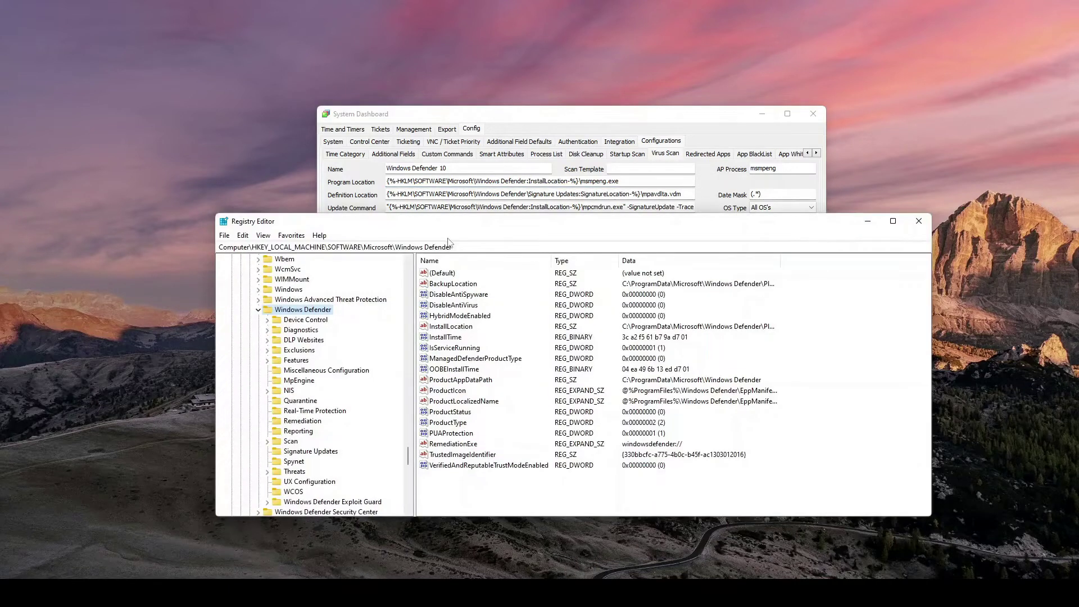
Reposition Registry Editor and open the Windows Defender InstallLocation value.
drag(457, 221, 563, 218)
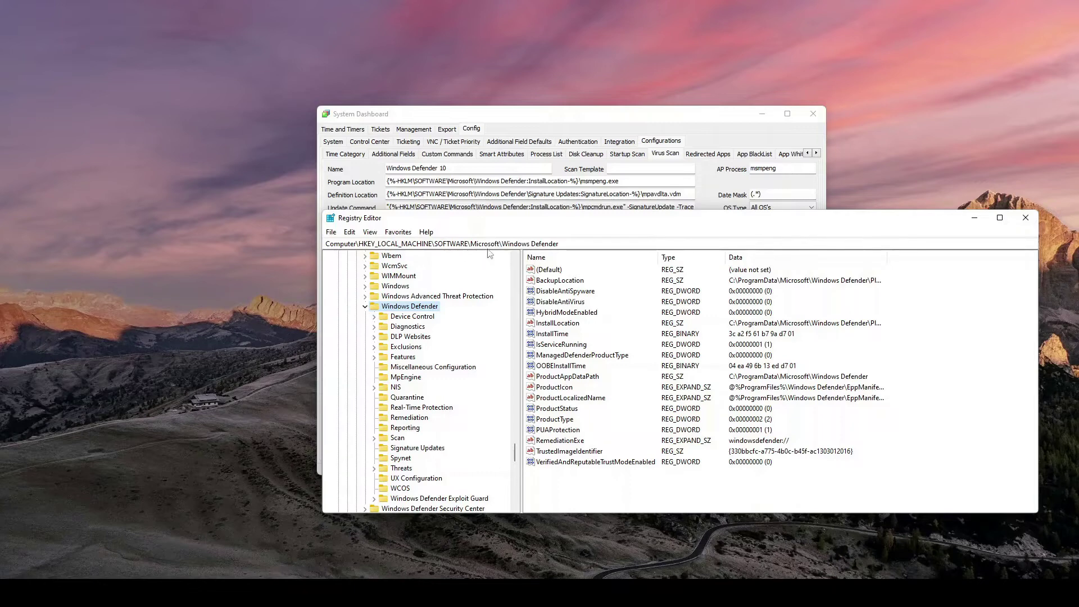
drag(564, 218, 534, 199)
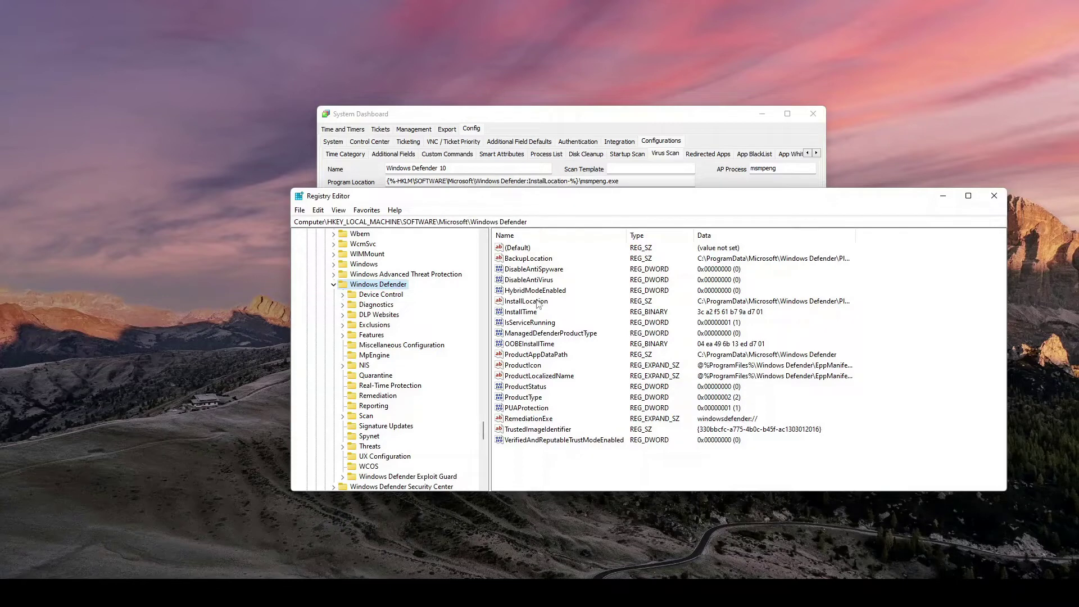
click(511, 304)
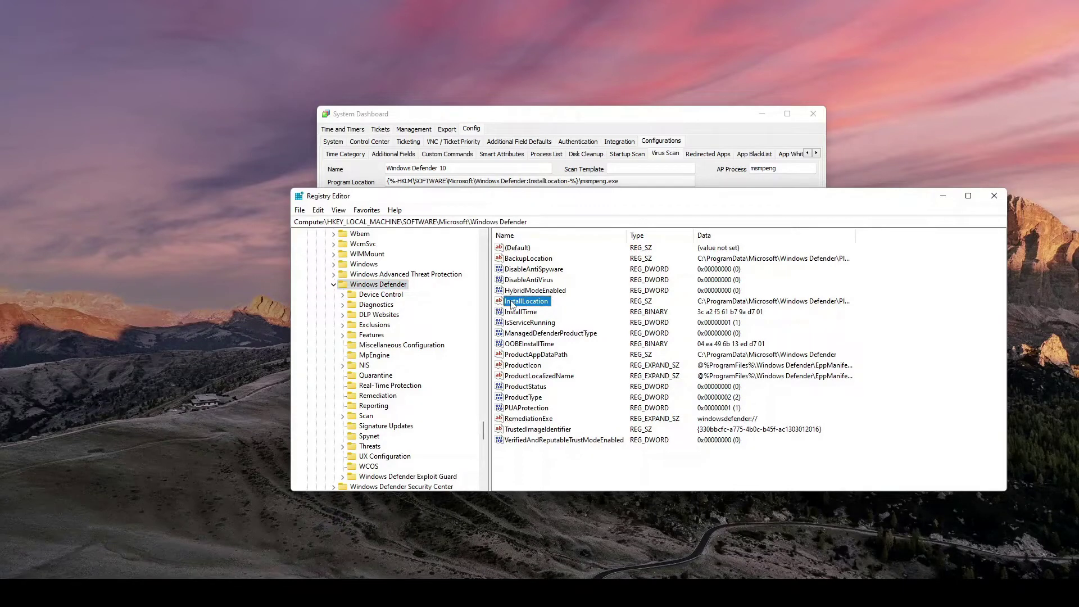
double_click(512, 304)
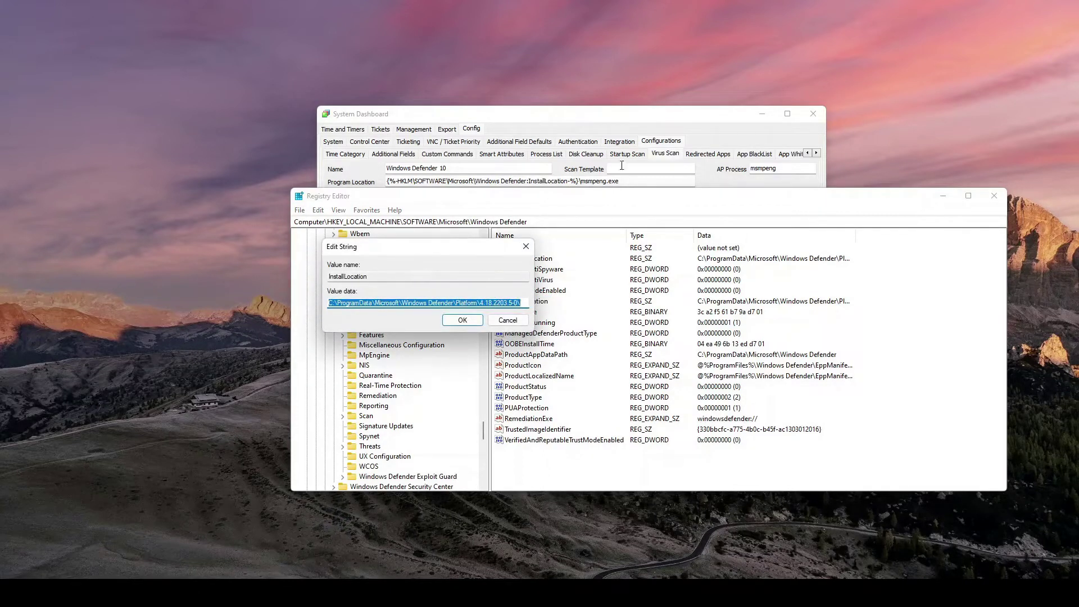
Highlight the InstallLocation path and compare it with the InstallLocation reference in Automate's Program Location.
click(478, 302)
drag(528, 303, 308, 303)
click(580, 180)
drag(580, 181, 382, 182)
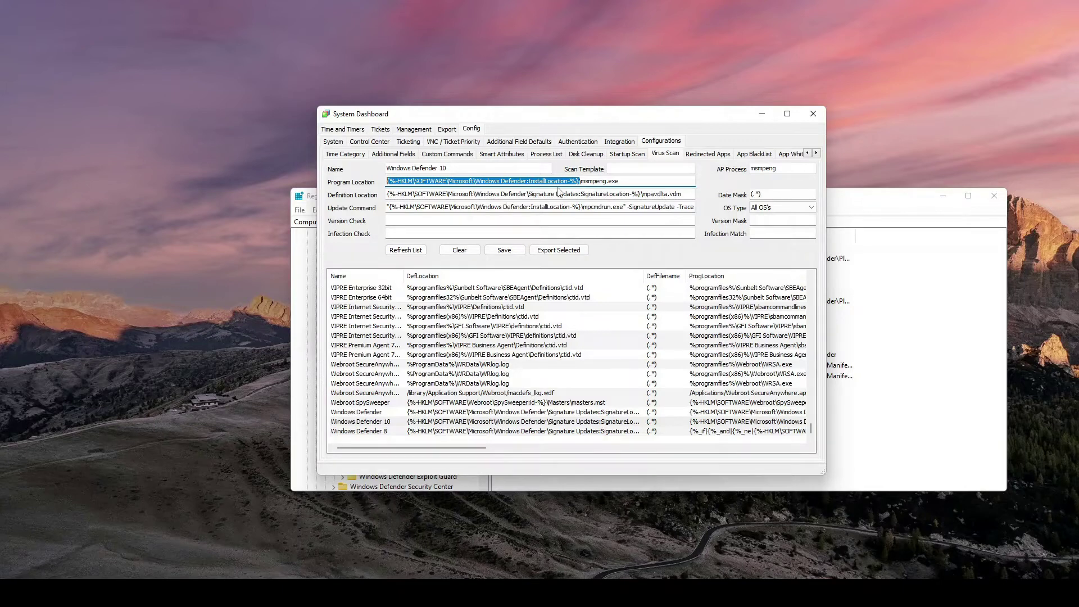
Highlight msmpeng.exe in Program Location and the SignatureLocation reference in Definition Location, then return to Registry Editor.
click(607, 182)
drag(624, 186, 582, 191)
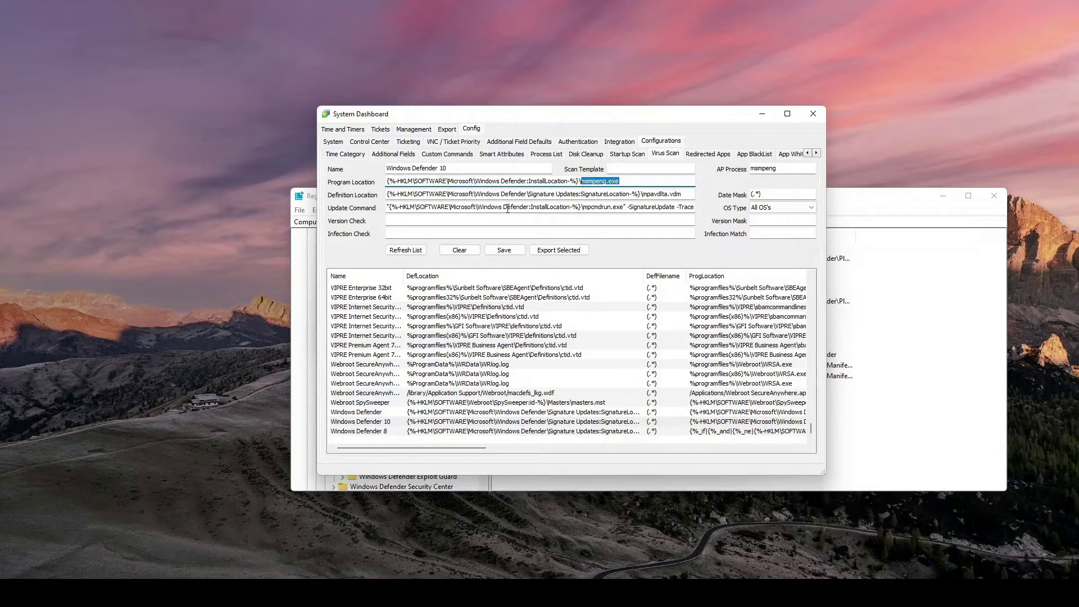
click(392, 195)
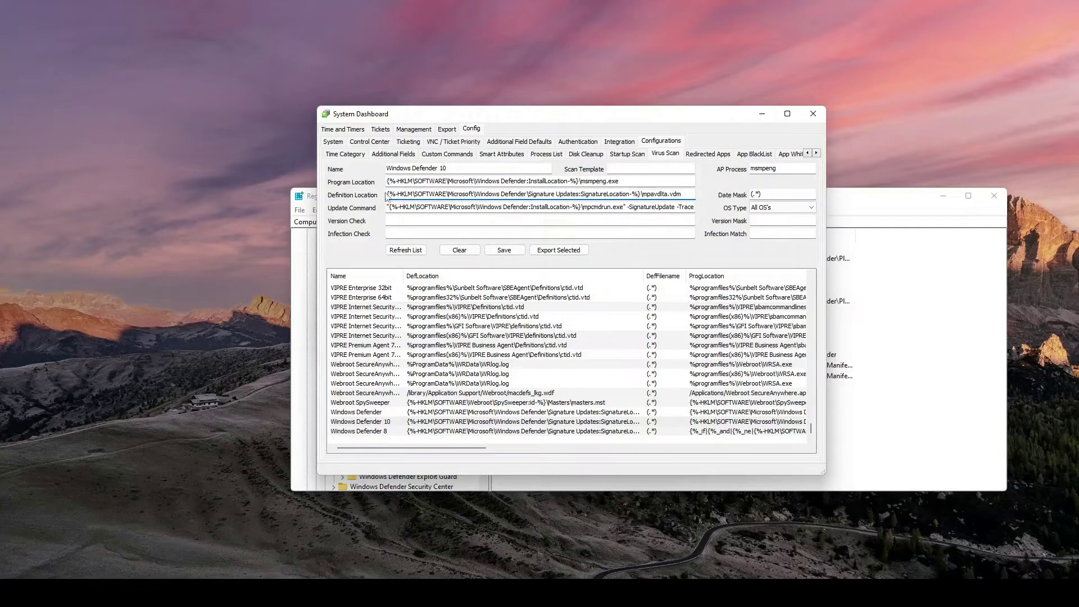
drag(389, 195, 646, 200)
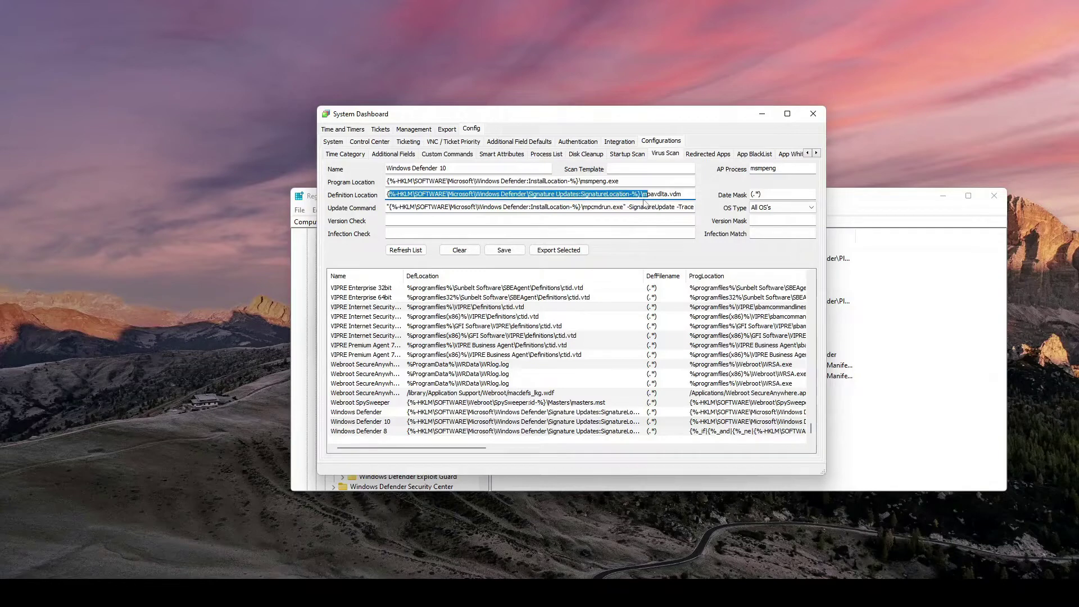
click(639, 195)
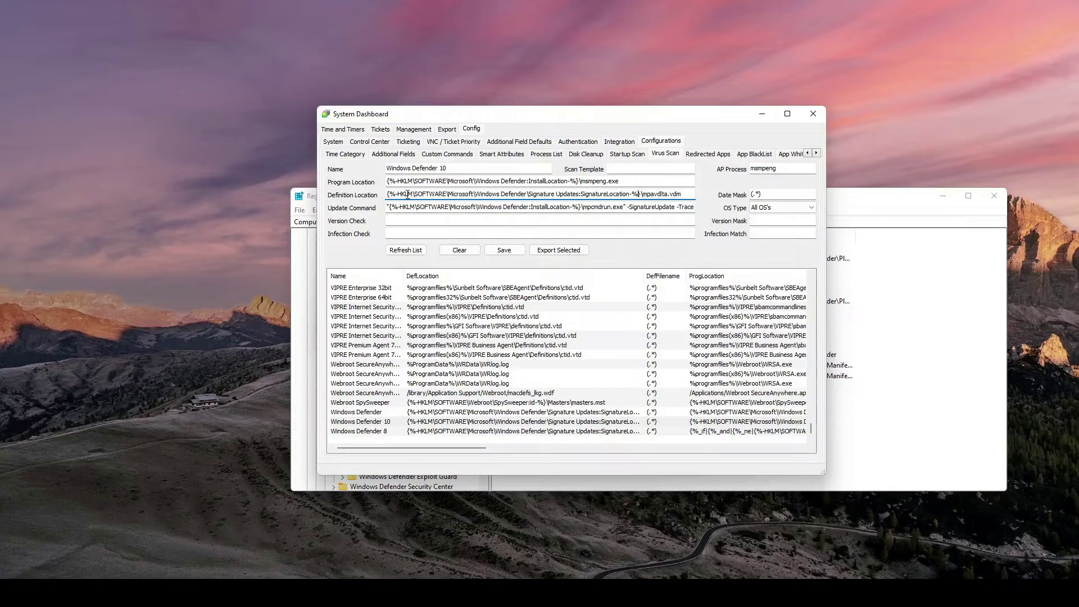
drag(403, 196, 633, 198)
click(543, 196)
click(890, 189)
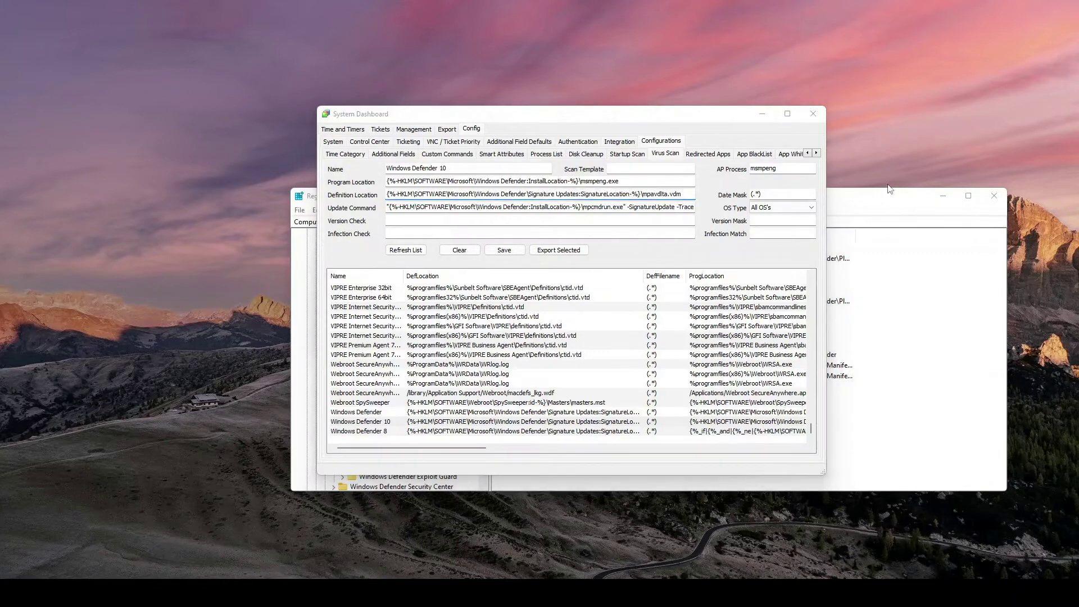
click(507, 318)
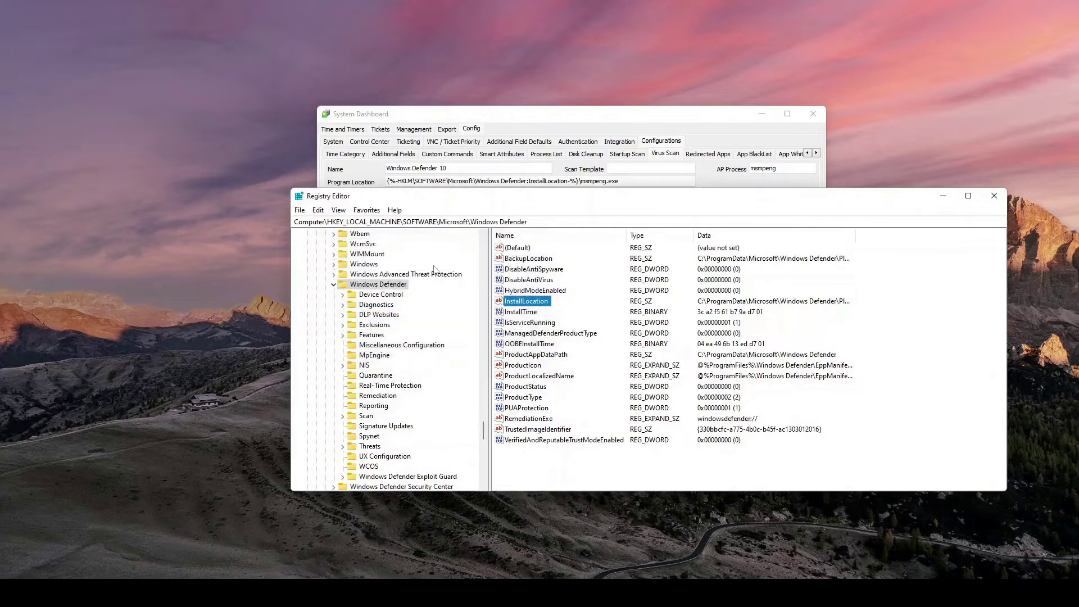
Open SignatureLocation under Windows Defender\Signature Updates and highlight its Definition Updates path.
click(365, 286)
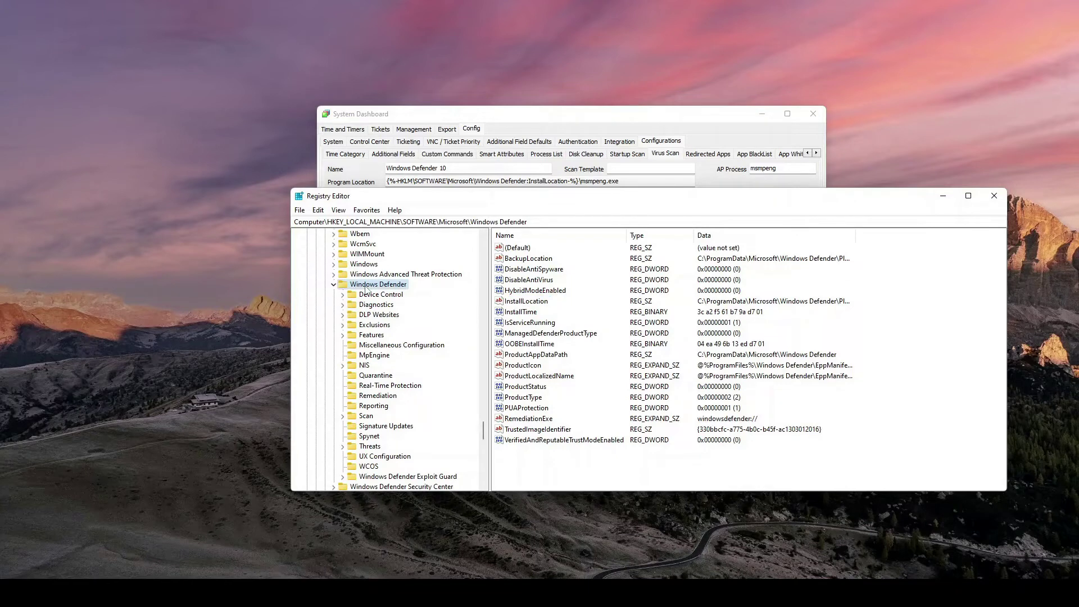
click(396, 428)
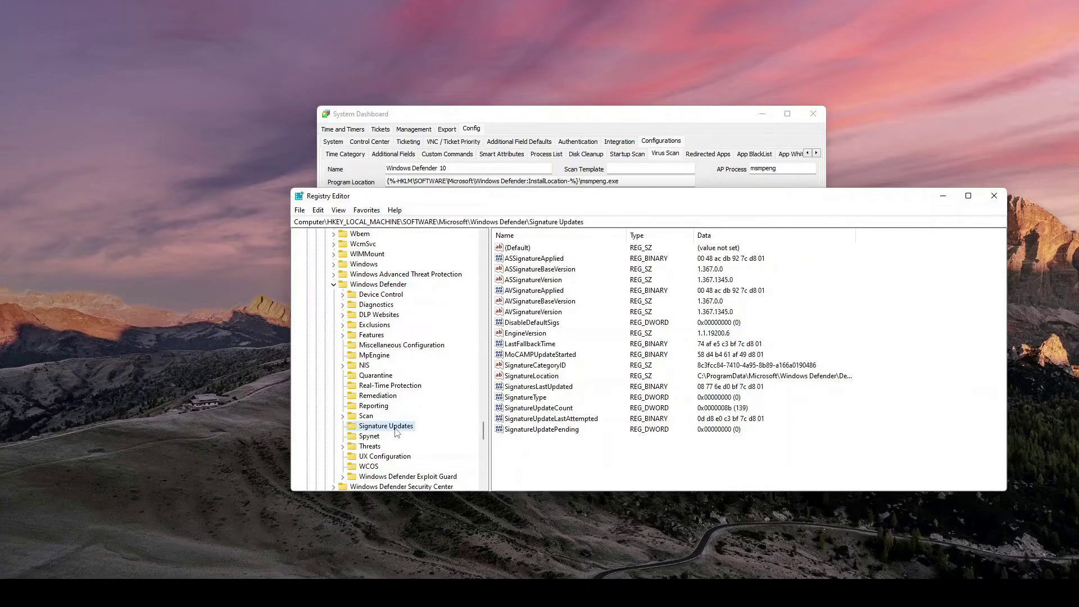
drag(572, 195, 574, 207)
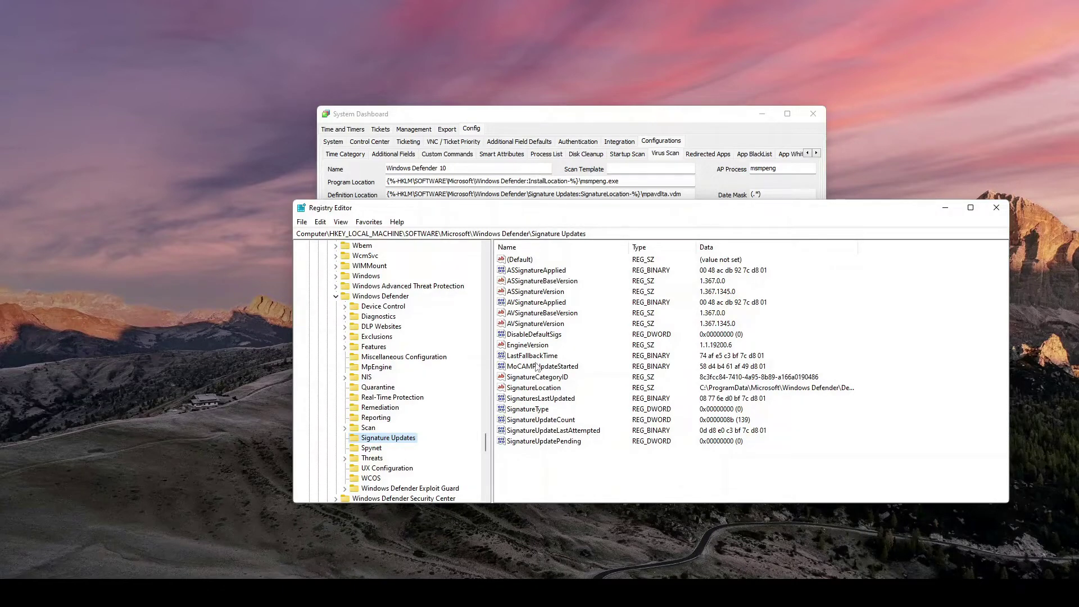
click(531, 389)
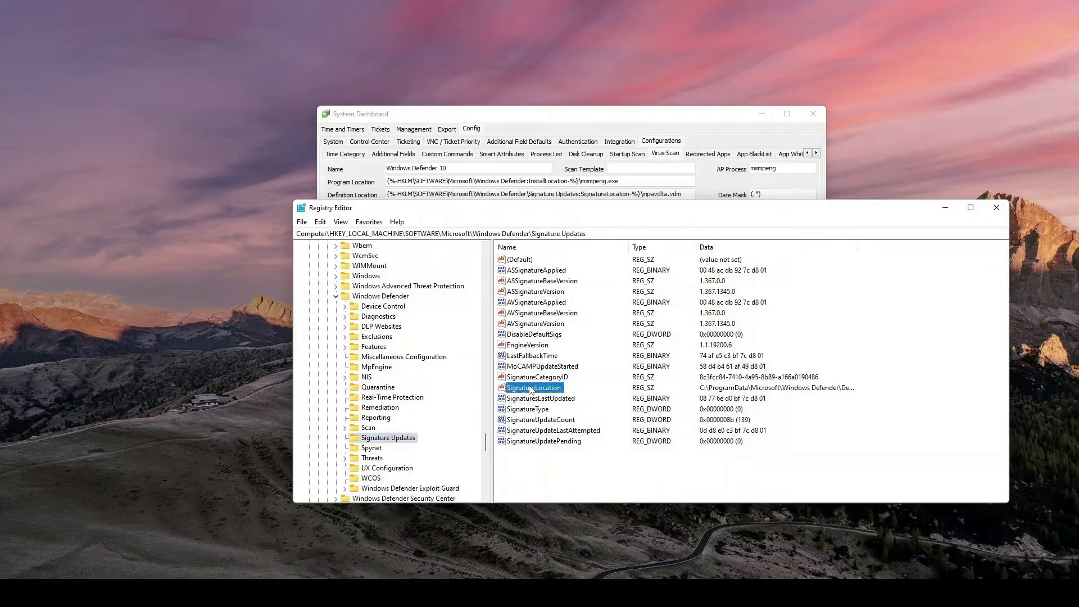
double_click(531, 389)
click(435, 315)
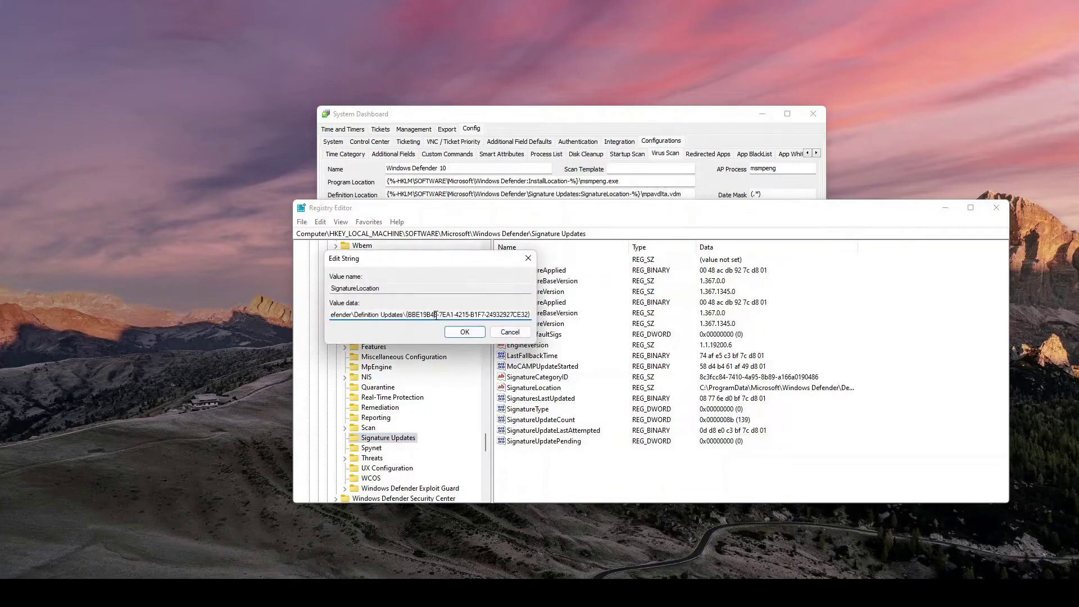
drag(529, 315, 273, 319)
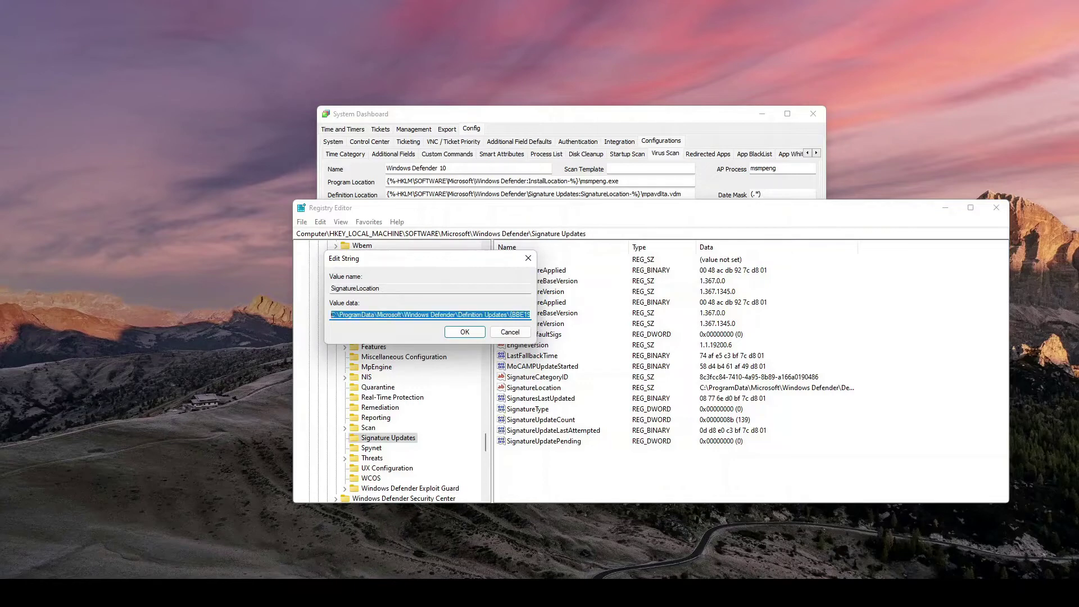
Back in Automate, point out mpavdlta.vdm at the end of the Definition Location path.
click(646, 194)
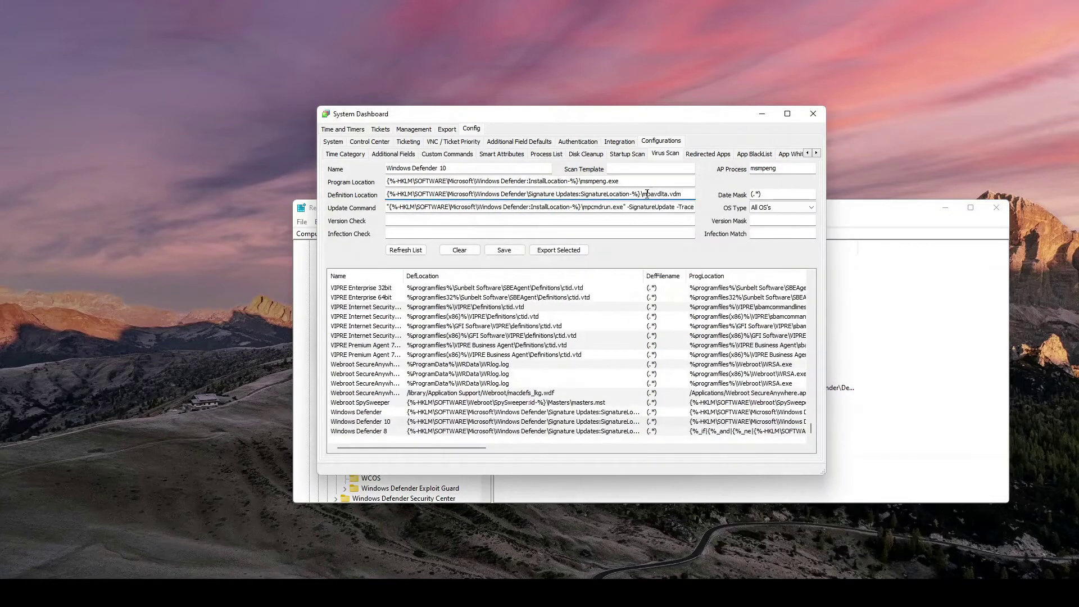
drag(646, 194, 683, 195)
click(686, 196)
drag(640, 194, 682, 192)
click(684, 193)
click(437, 207)
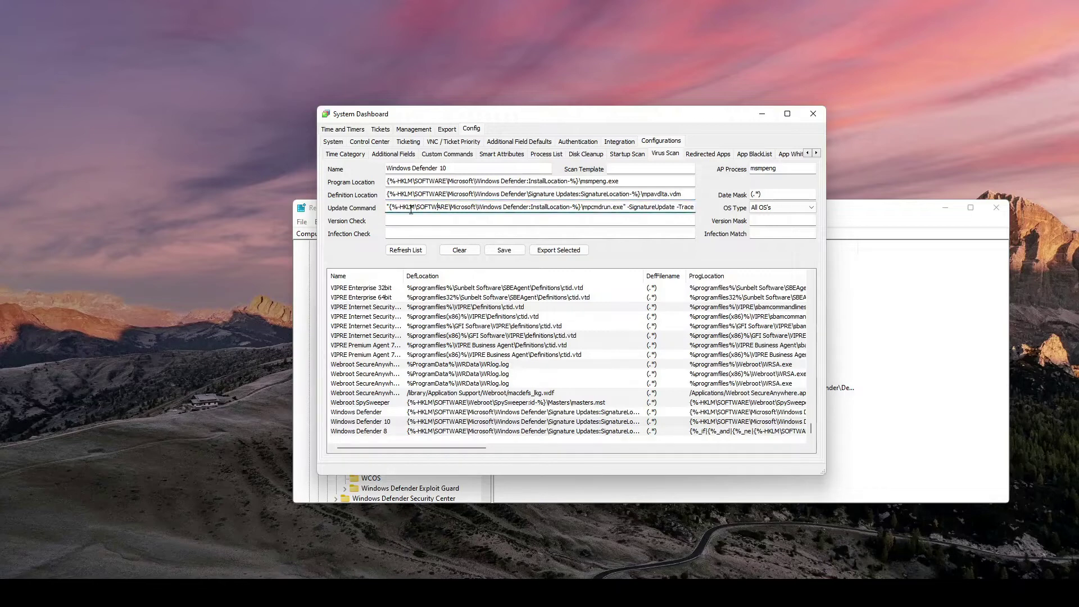
Add a leading double quote to the update command's mpcmdrun.exe path.
click(387, 207)
text(")
drag(582, 206, 741, 209)
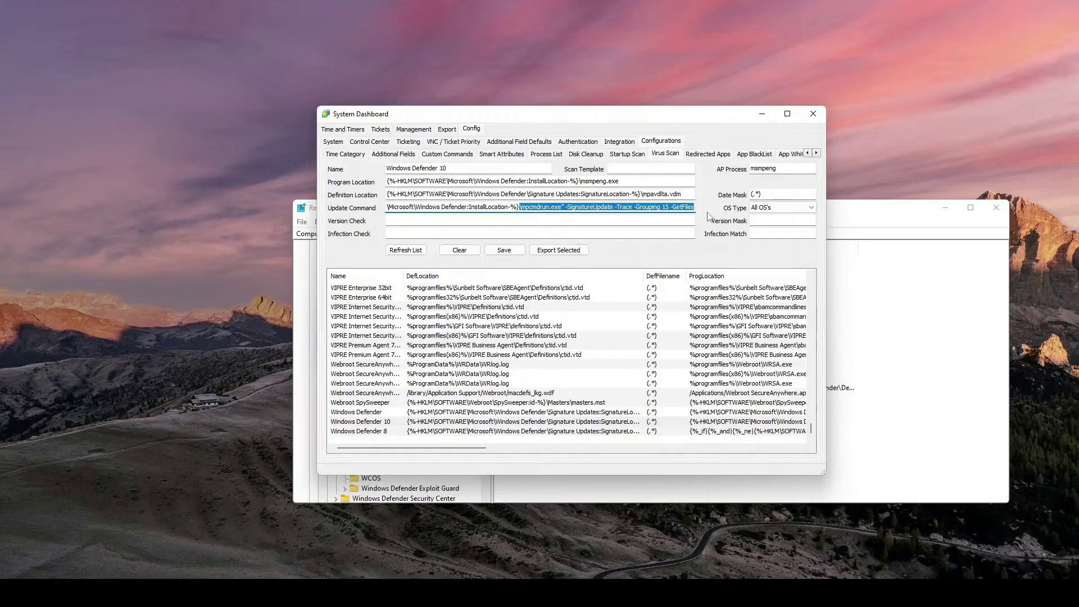
drag(690, 207, 371, 214)
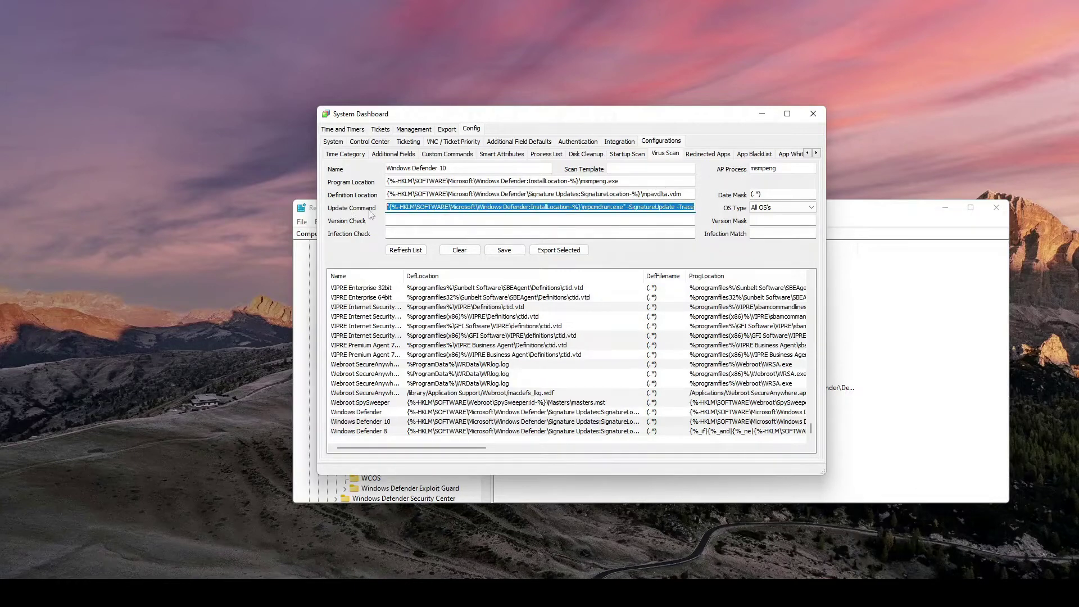
Review the quoted mpcmdrun.exe executable and its -SignatureUpdate -Trace -Grouping 15 -GetFiles switches.
click(418, 207)
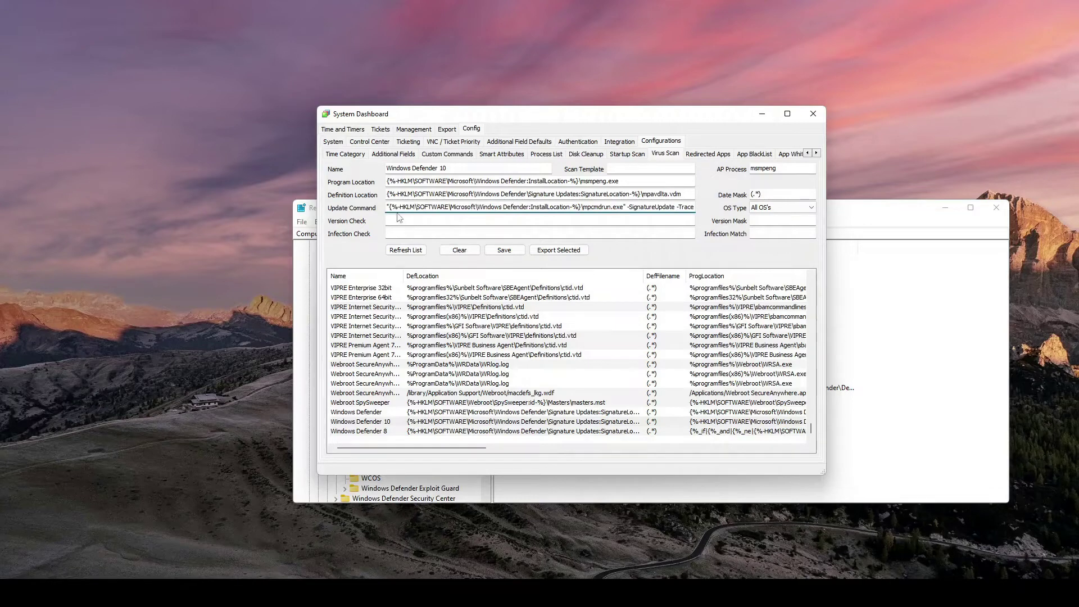
mouse_move(399, 207)
mouse_down()
mouse_move(574, 208)
mouse_move(379, 212)
mouse_up()
drag(587, 207, 380, 209)
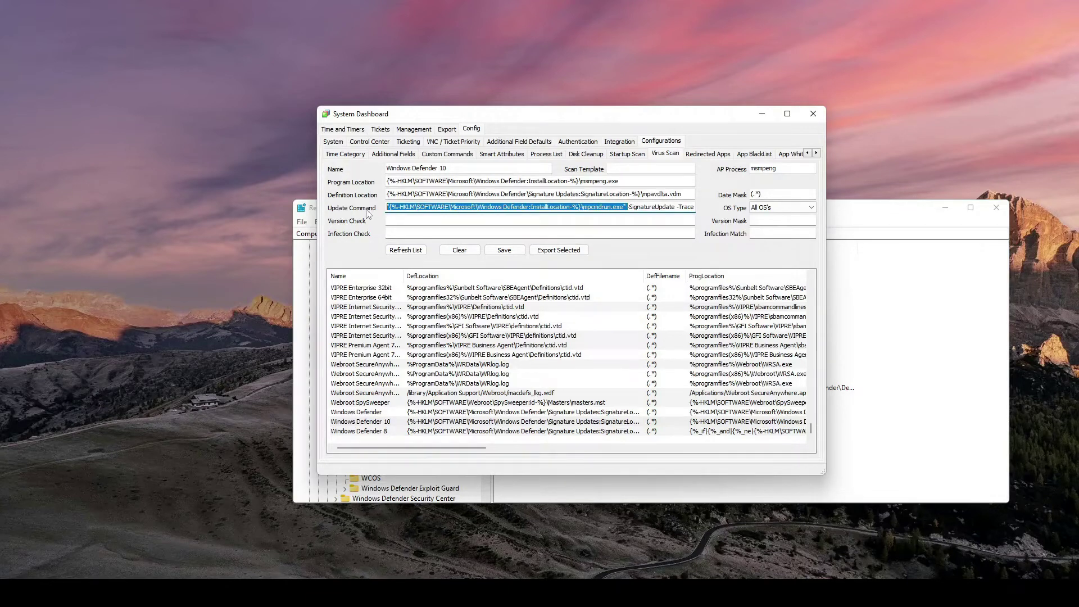
drag(628, 207, 731, 211)
click(581, 207)
drag(565, 208, 695, 208)
click(667, 208)
click(671, 207)
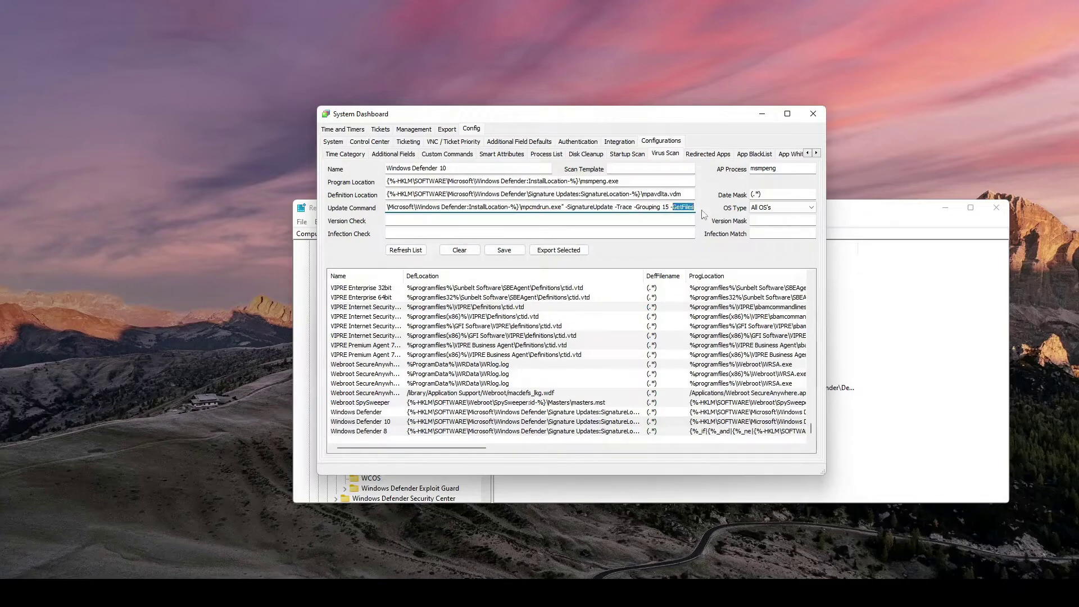
click(689, 208)
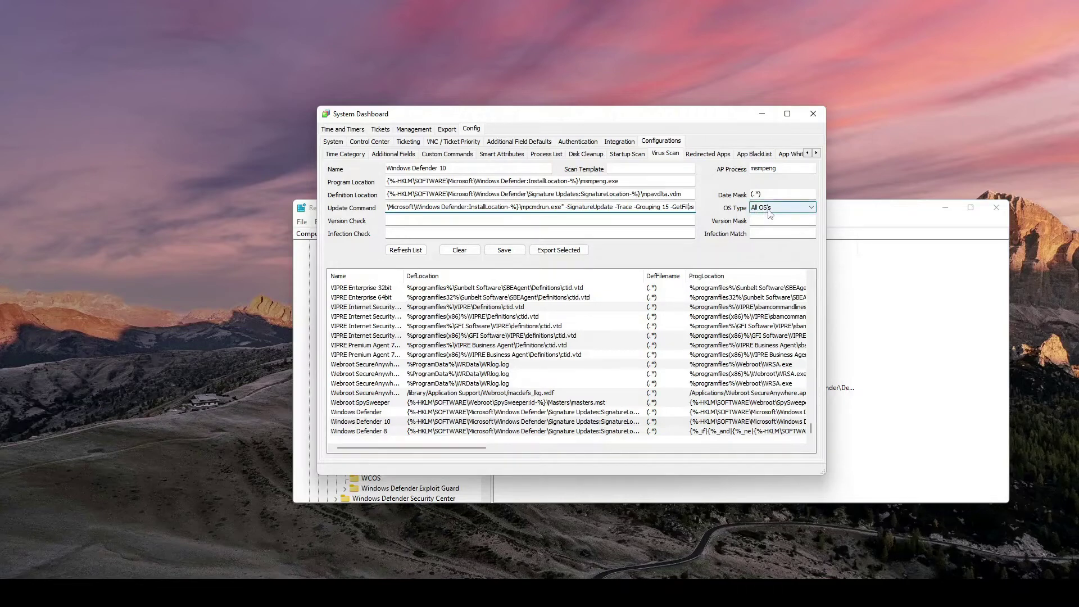
Confirm Version Check and Infection Check are blank, then switch to the Antivirus Definitions documentation.
click(399, 221)
click(416, 233)
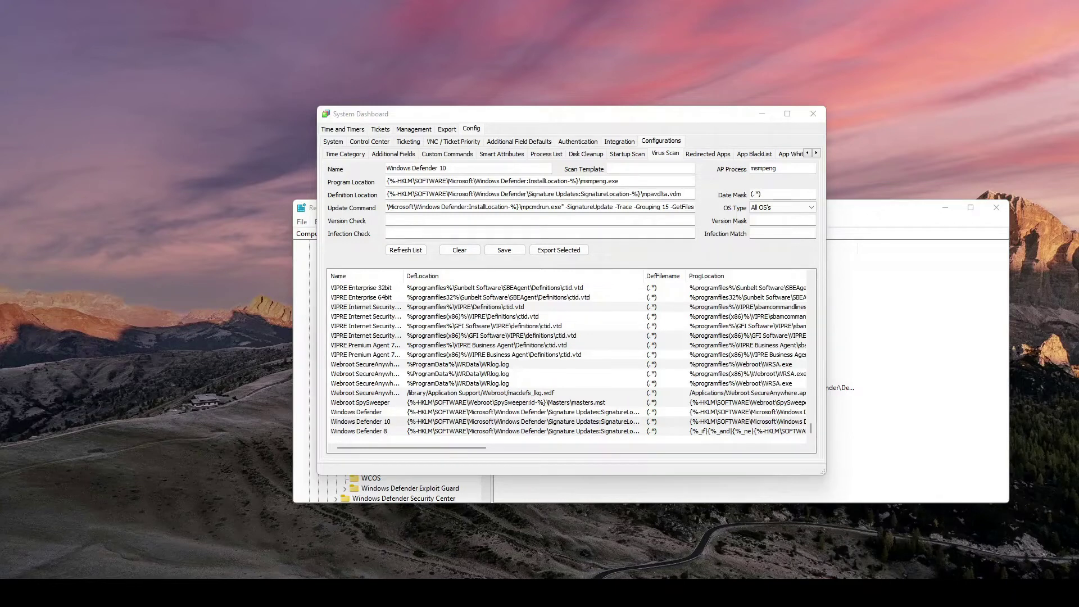
key(alt+Tab)
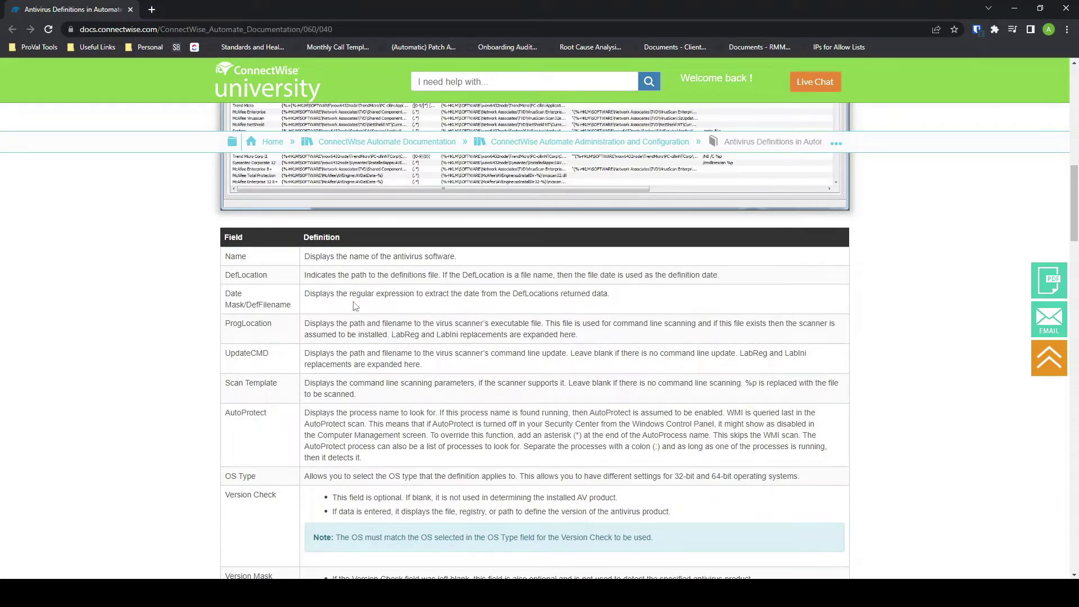
Scroll to the field table and read that Version Check is optional.
scroll(270, 343, down, 2)
scroll(270, 352, down, 2)
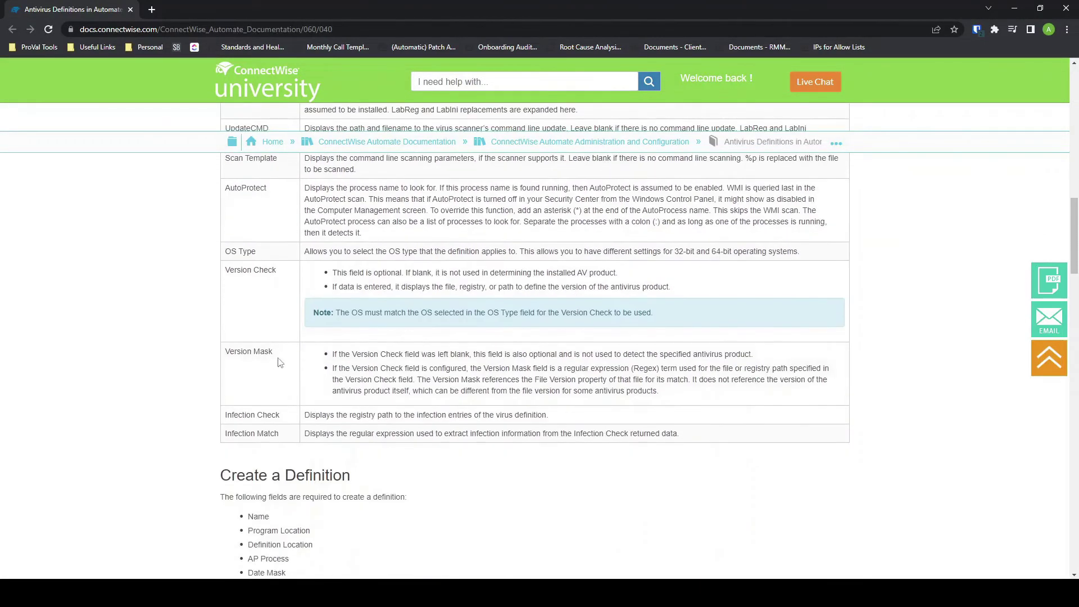
drag(333, 273, 622, 277)
click(622, 278)
drag(282, 268, 223, 270)
click(275, 281)
Read the Version Mask regex and Infection Check descriptions.
drag(274, 352, 225, 357)
click(530, 373)
drag(629, 370, 661, 370)
click(661, 369)
drag(226, 415, 276, 425)
click(276, 424)
drag(351, 414, 566, 427)
click(568, 426)
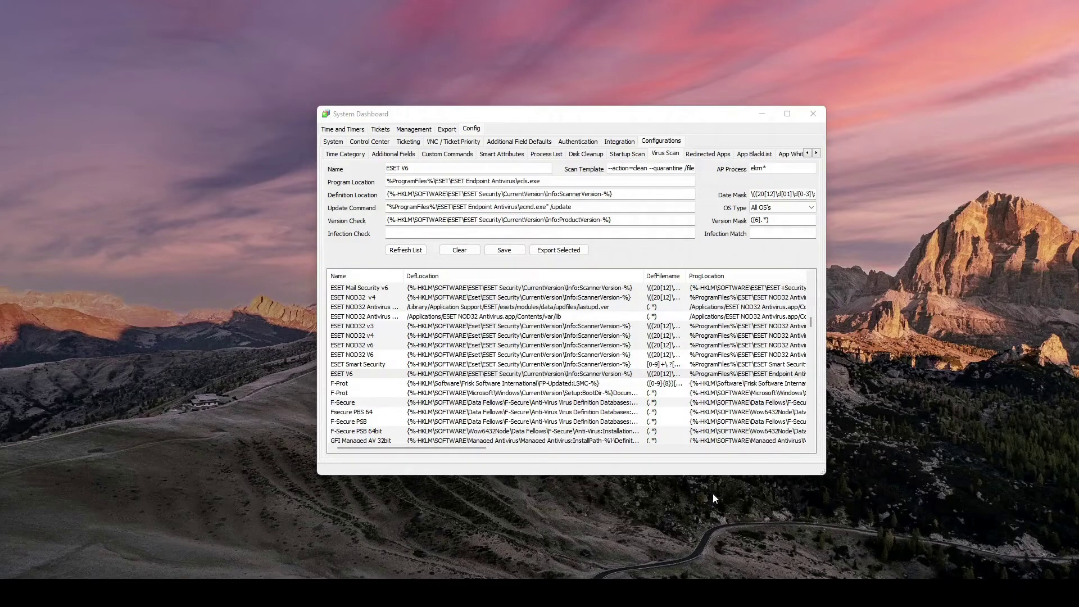
Open DEV-SERVER2016 from the Development (21) client's computer list.
click(484, 507)
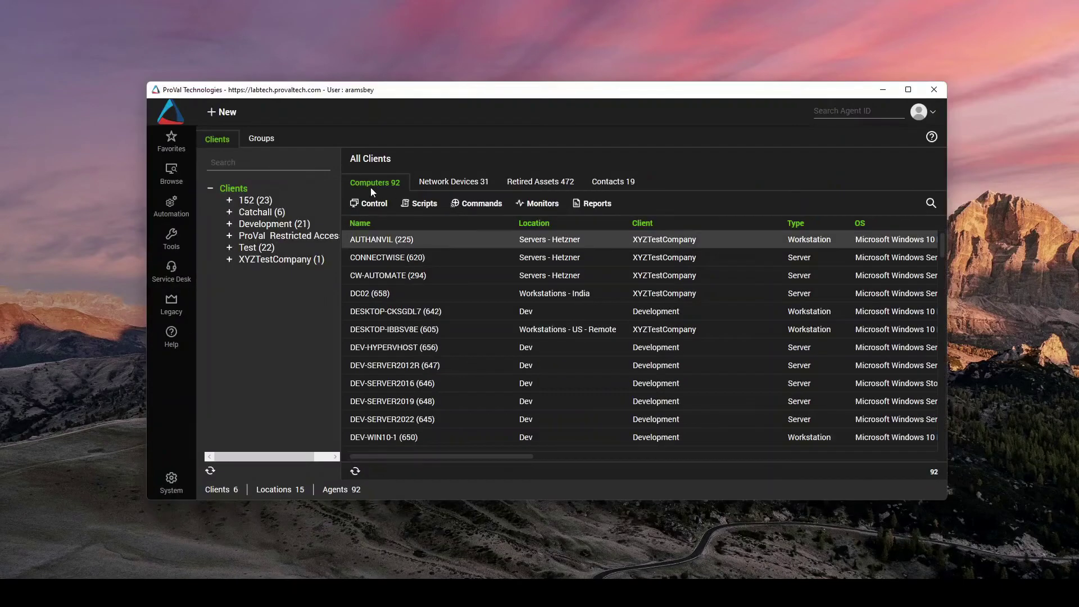
click(271, 223)
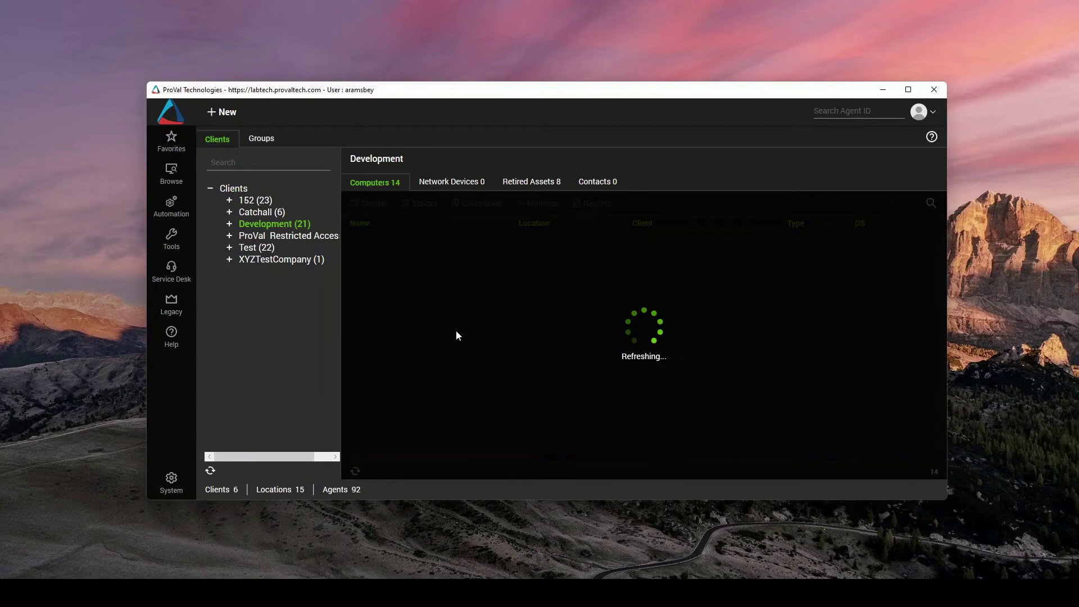
click(409, 294)
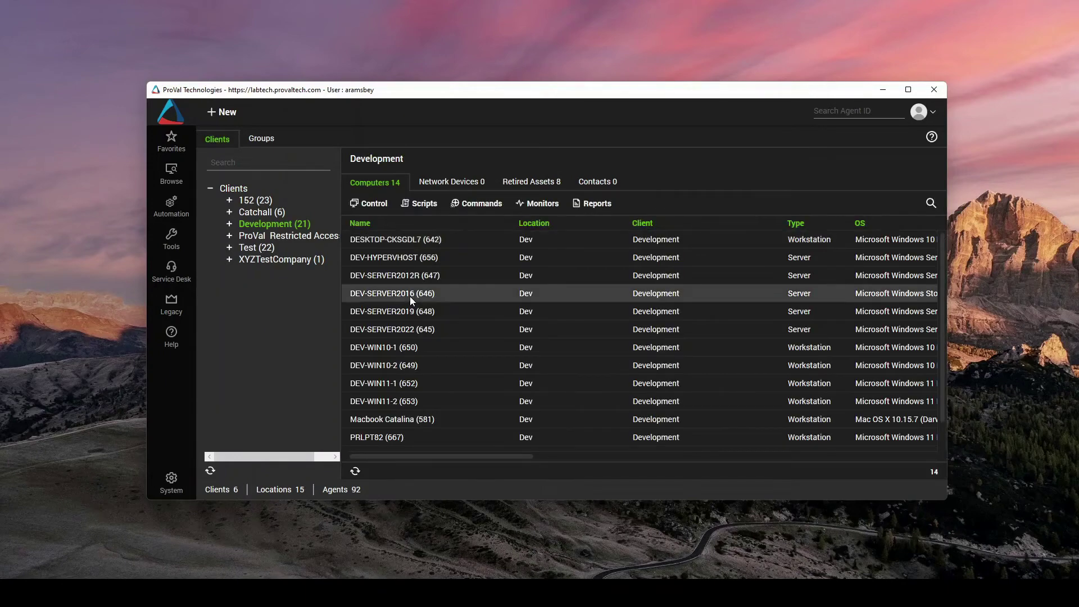
double_click(410, 295)
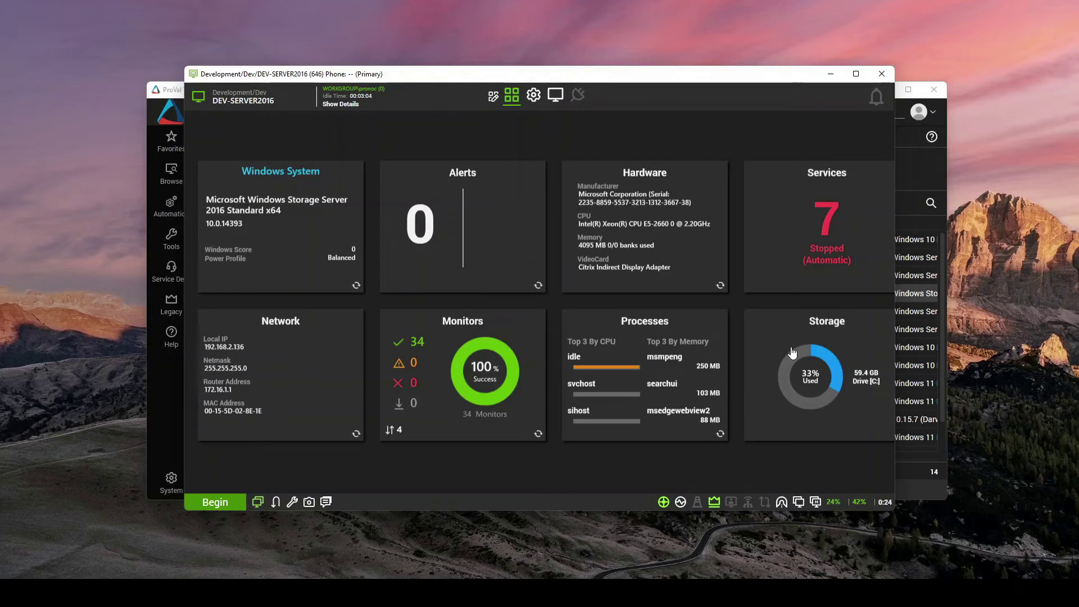
Slide the DEV-SERVER2016 dashboard tiles over until the Antivirus tile is visible.
drag(792, 353, 735, 445)
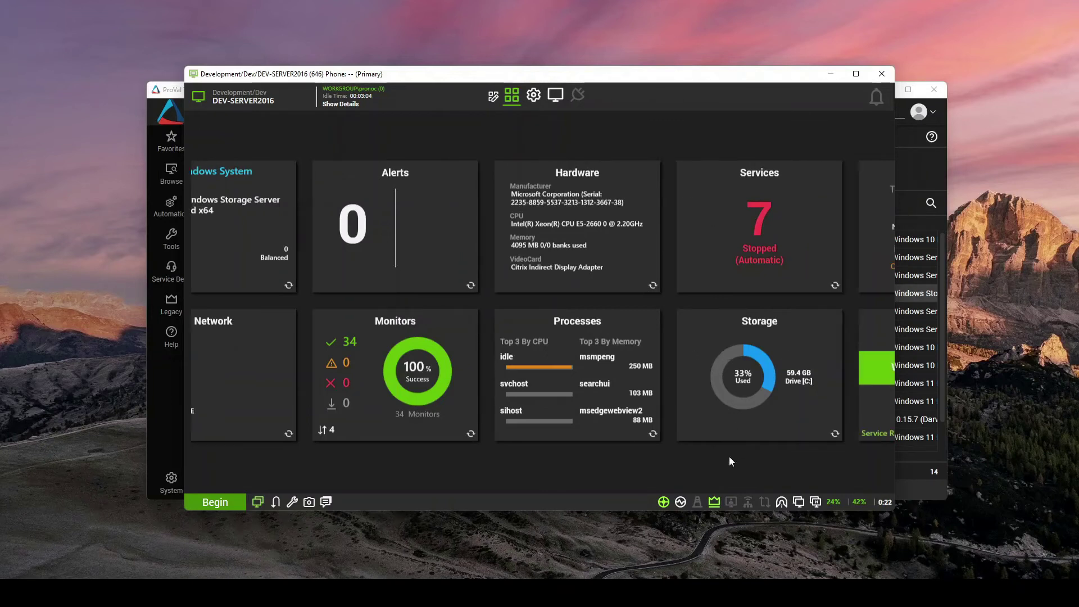
scroll(729, 457, down, 3)
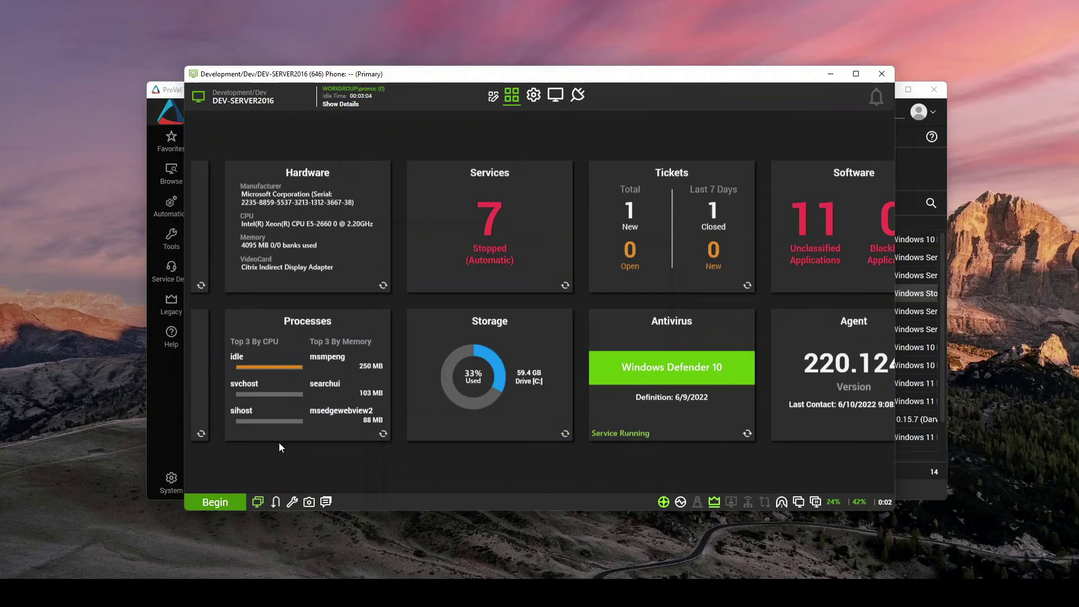
Send DEV-SERVER2016 the Inventory Update Config command and confirm it reports Success in notifications.
click(221, 497)
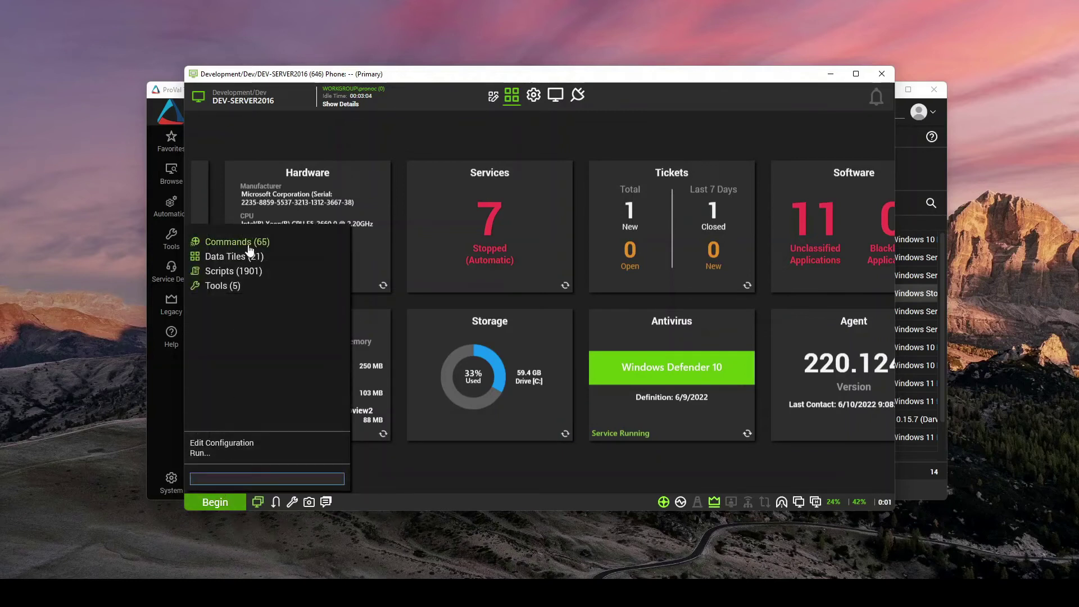
click(249, 248)
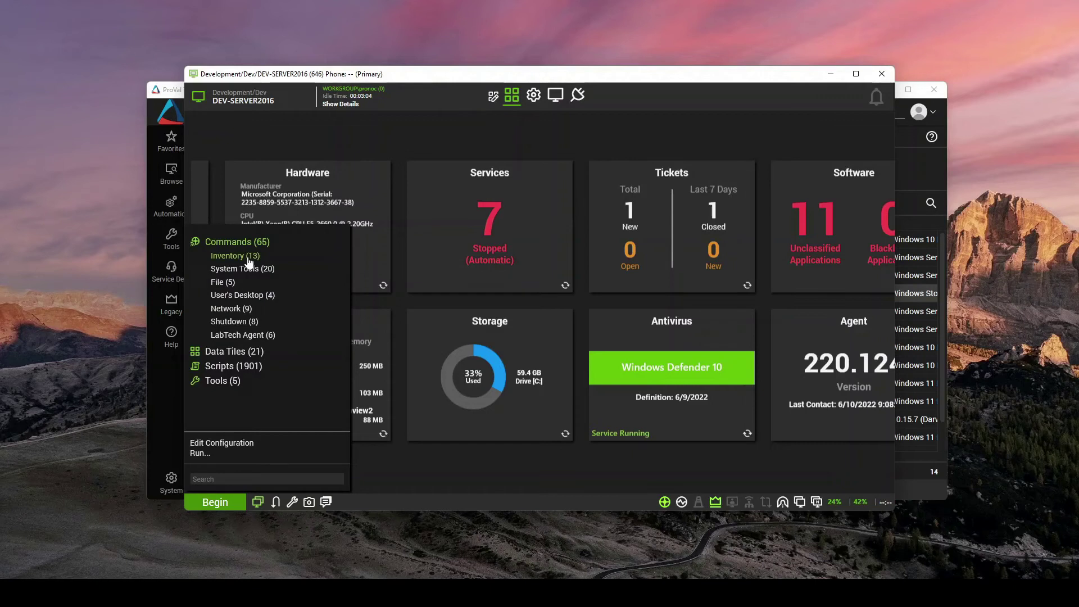
click(250, 257)
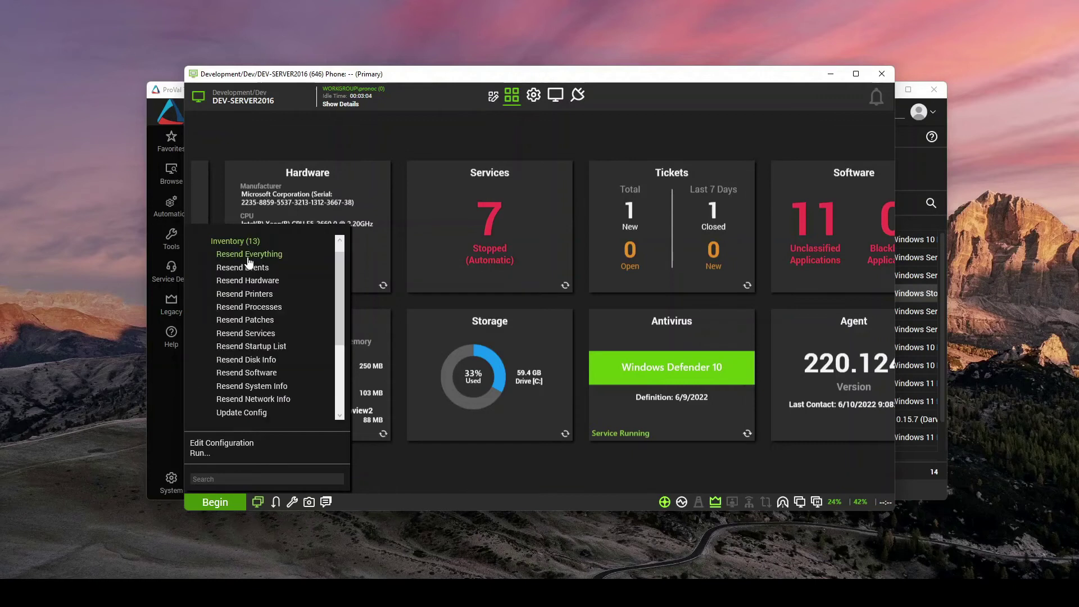
click(242, 413)
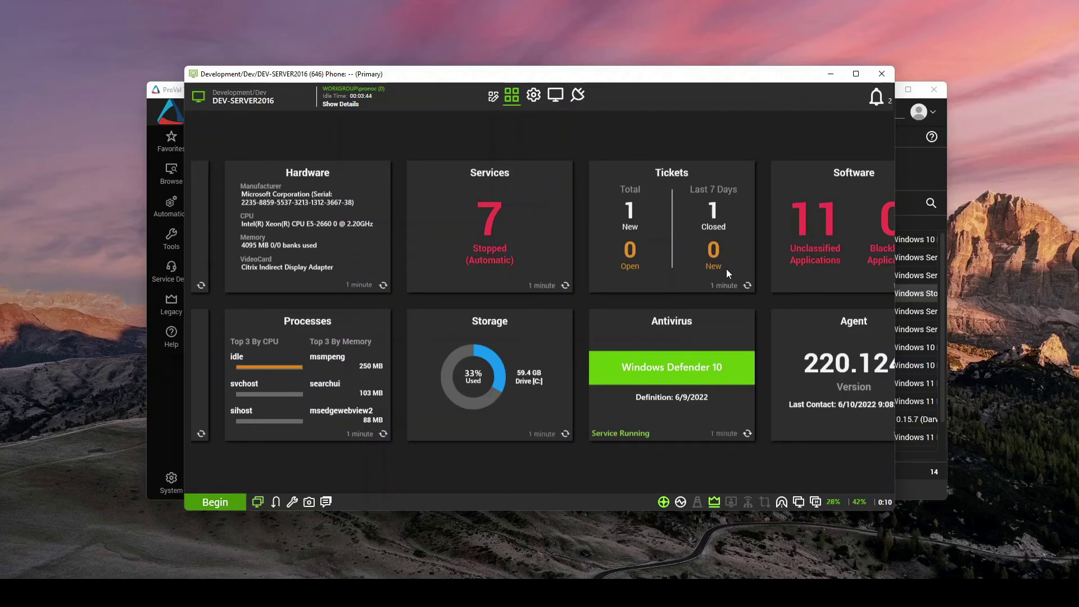
click(876, 97)
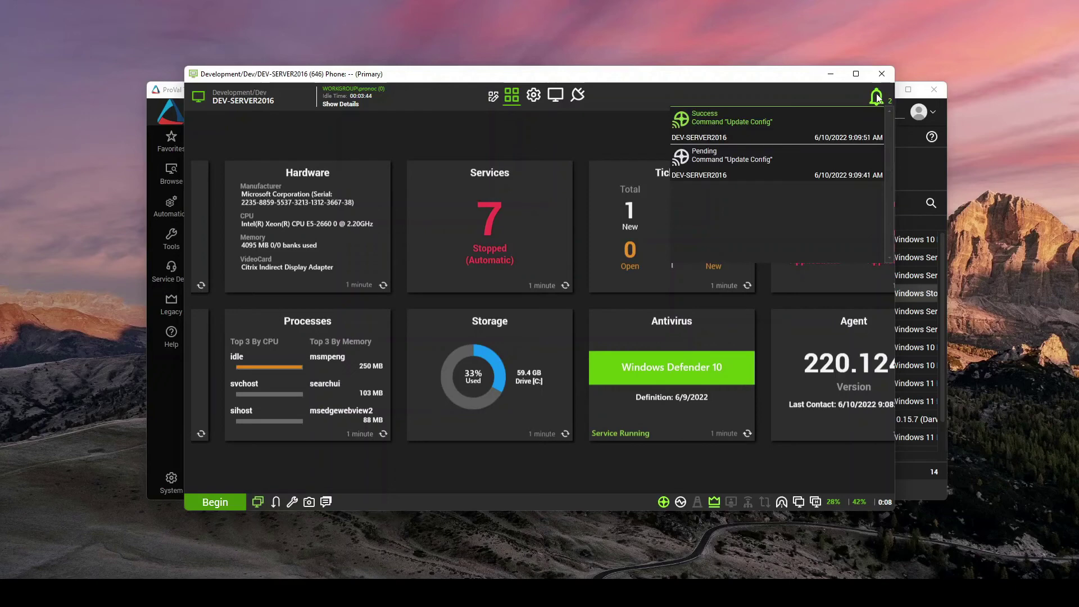
click(222, 507)
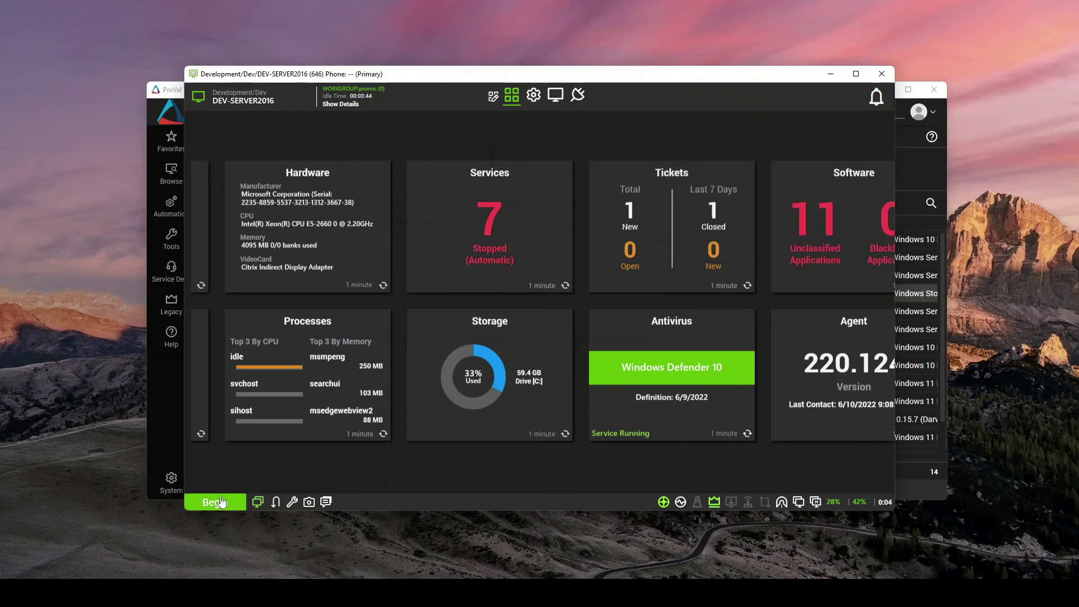
Have DEV-SERVER2016's agent resend all inventory via the Inventory commands.
click(227, 501)
click(253, 241)
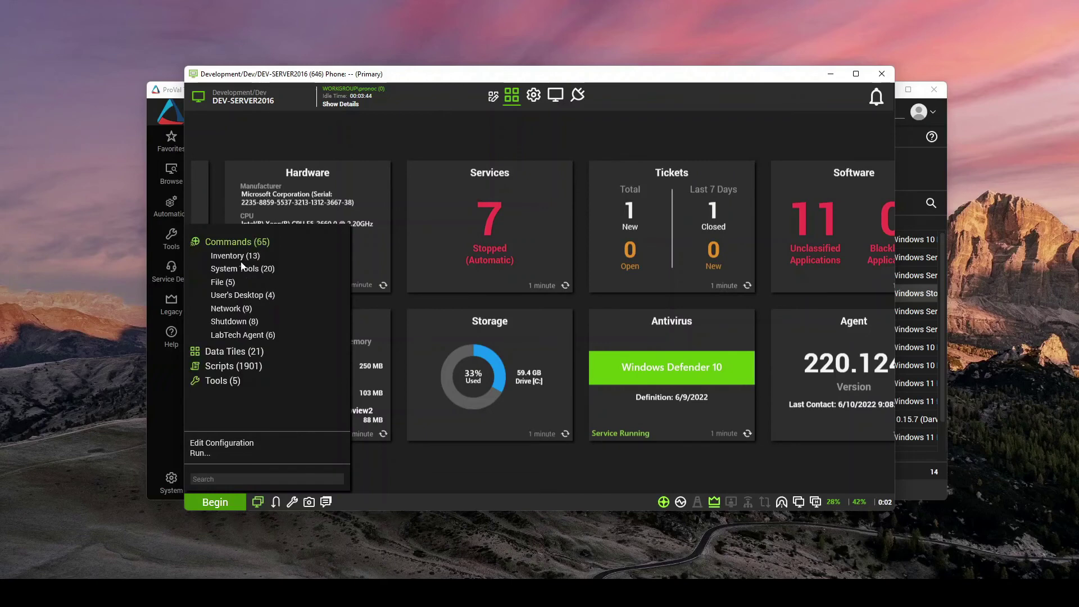
click(241, 258)
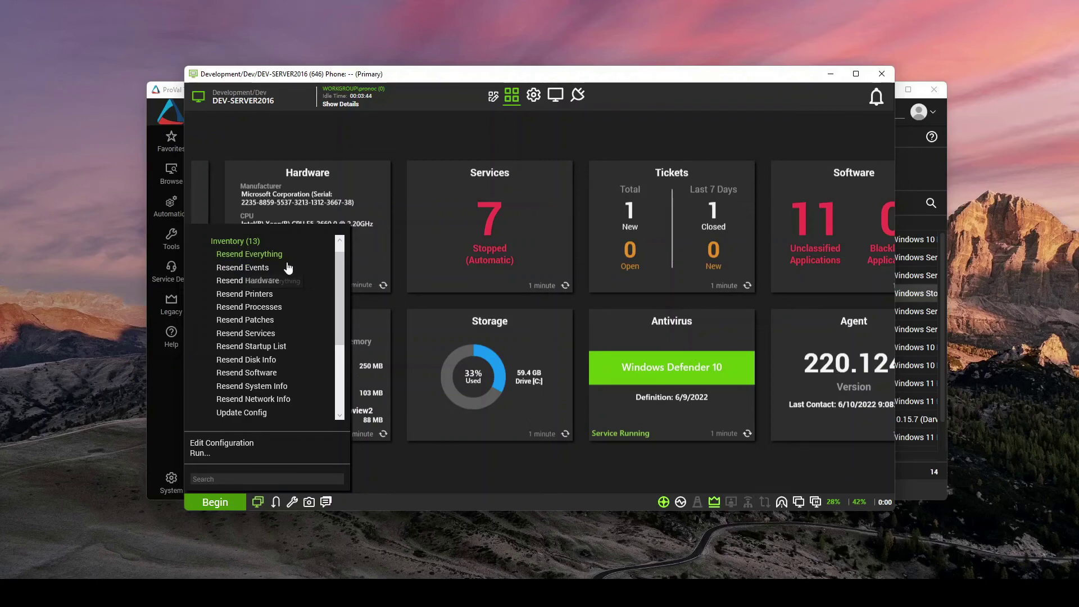
click(255, 254)
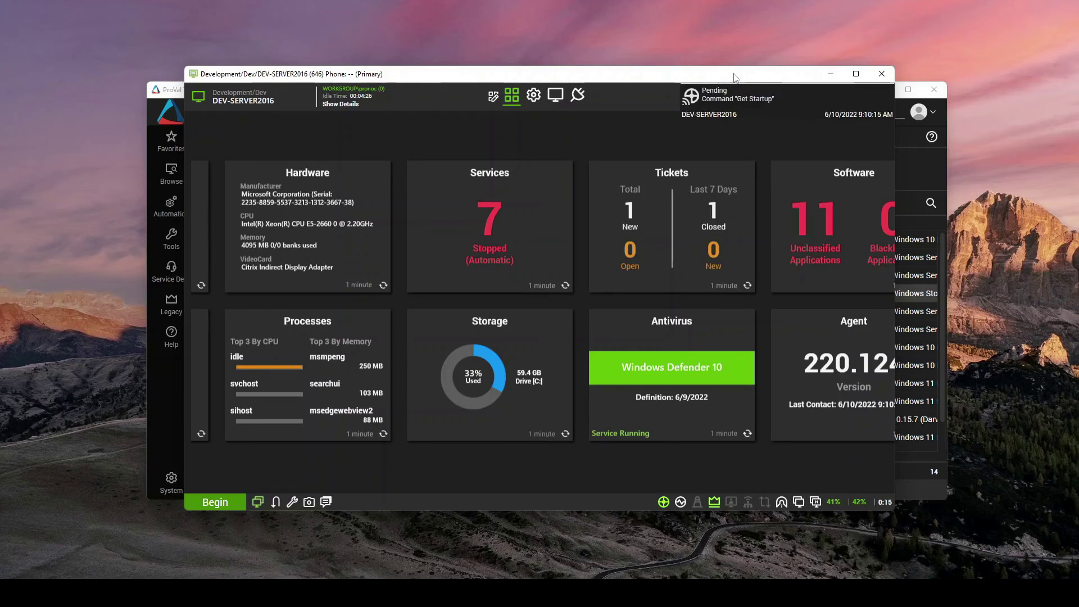
Refresh the Antivirus tile to reload the agent's Windows Defender 10 status.
click(747, 434)
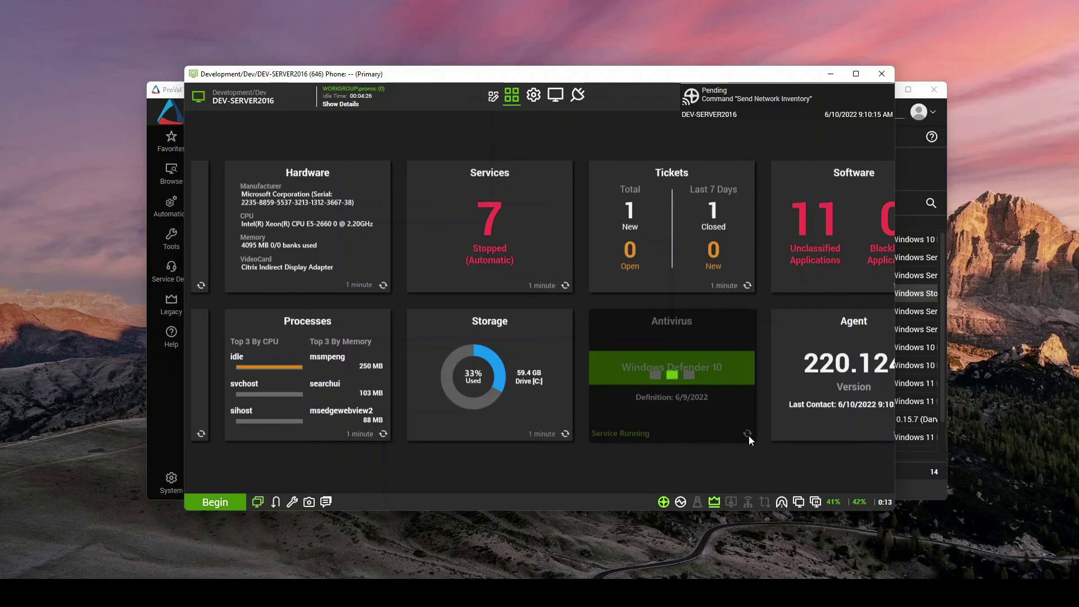
click(748, 434)
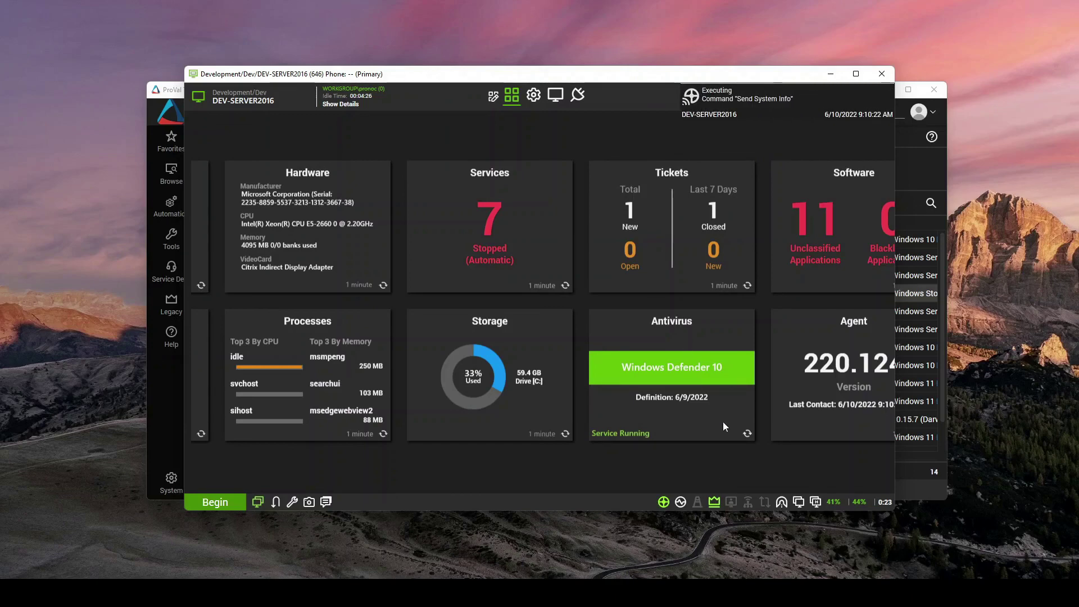
click(747, 433)
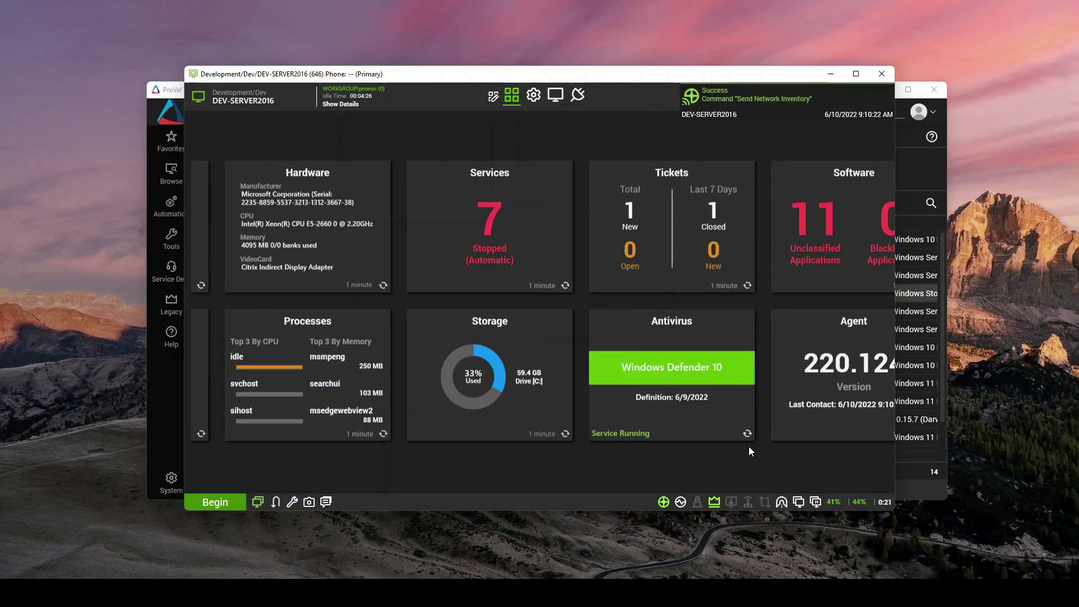